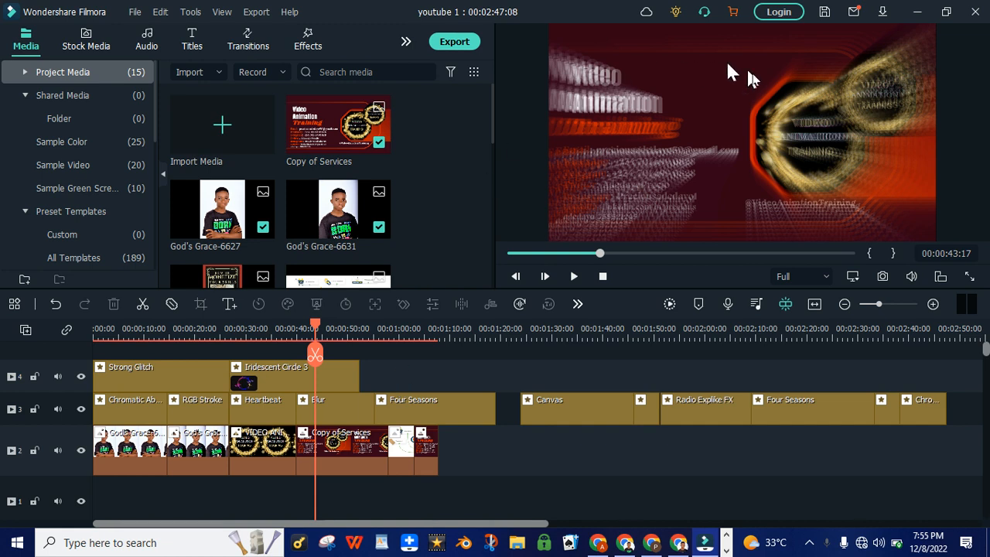
Play the existing project from its beginning to preview the effects, pausing at about 53 seconds
drag(603, 260, 513, 259)
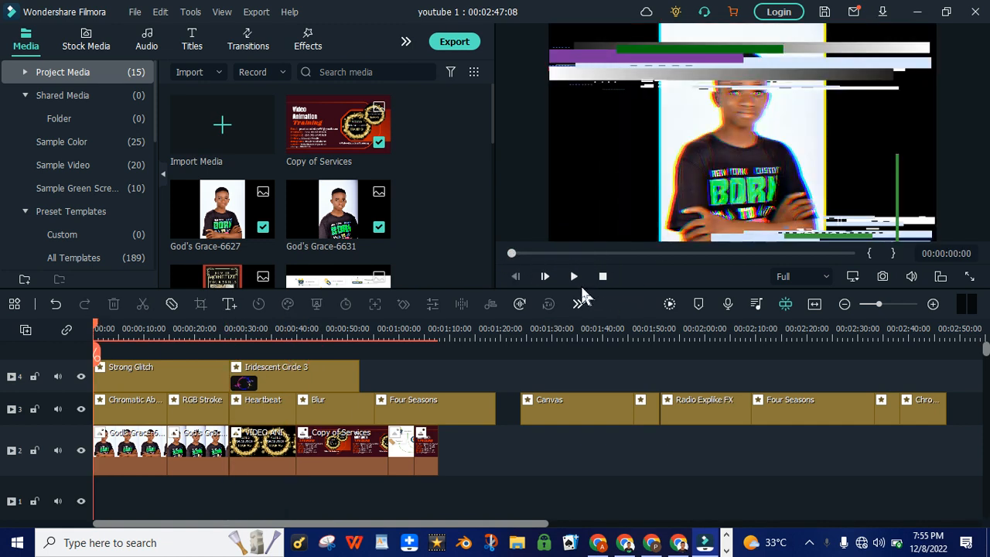
click(573, 277)
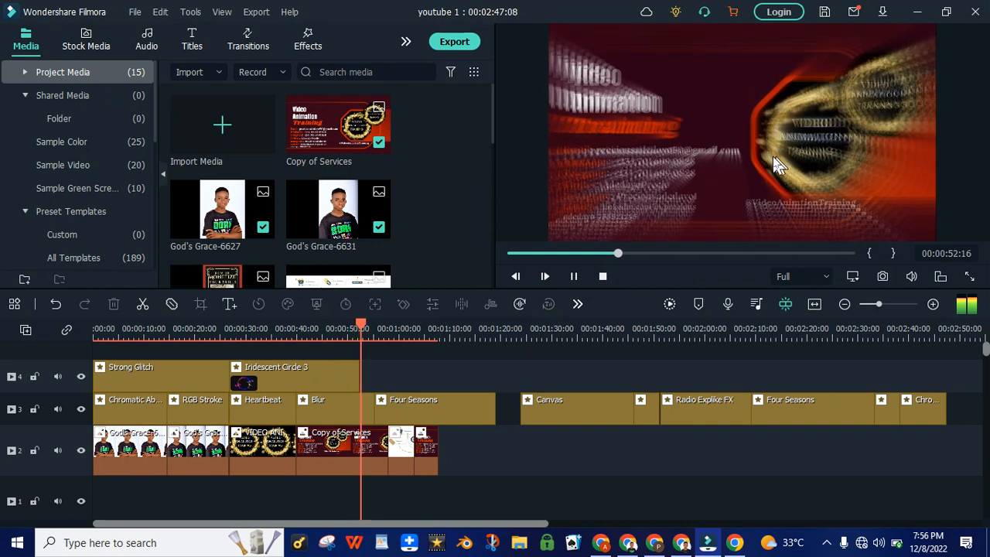
click(574, 277)
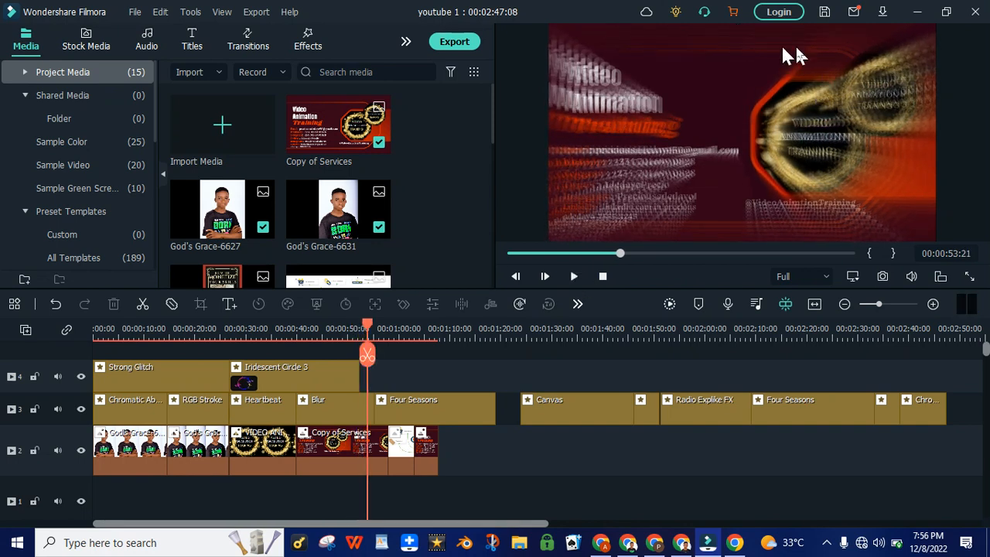
Delete all image and effect clips from the video tracks and return the playhead to the start of the timeline
drag(491, 463, 104, 376)
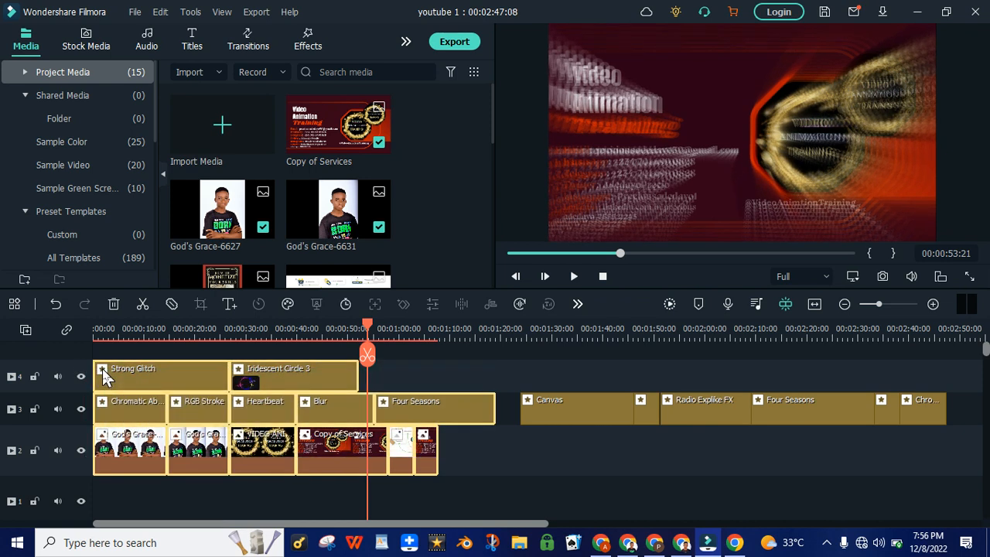
right_click(105, 377)
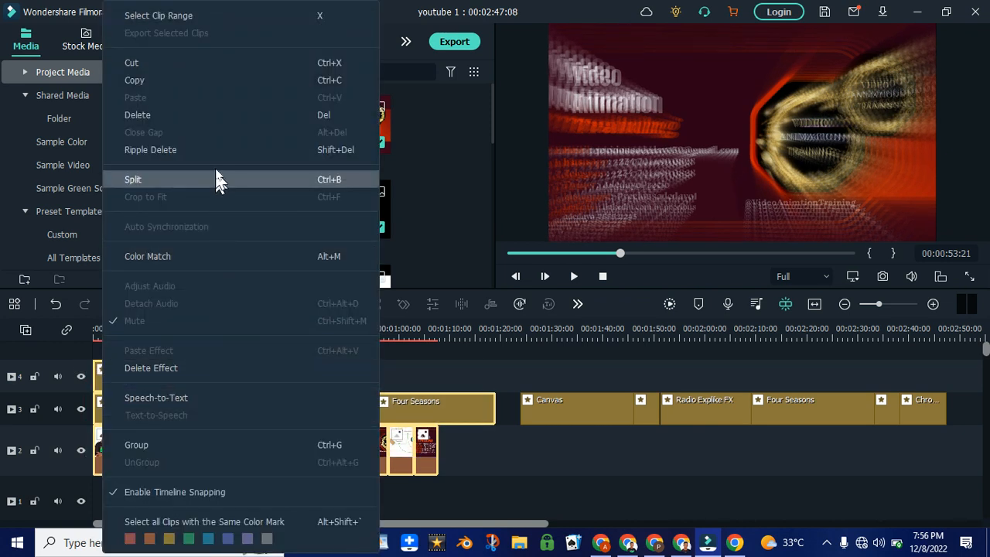
click(207, 122)
drag(491, 414, 922, 411)
right_click(922, 411)
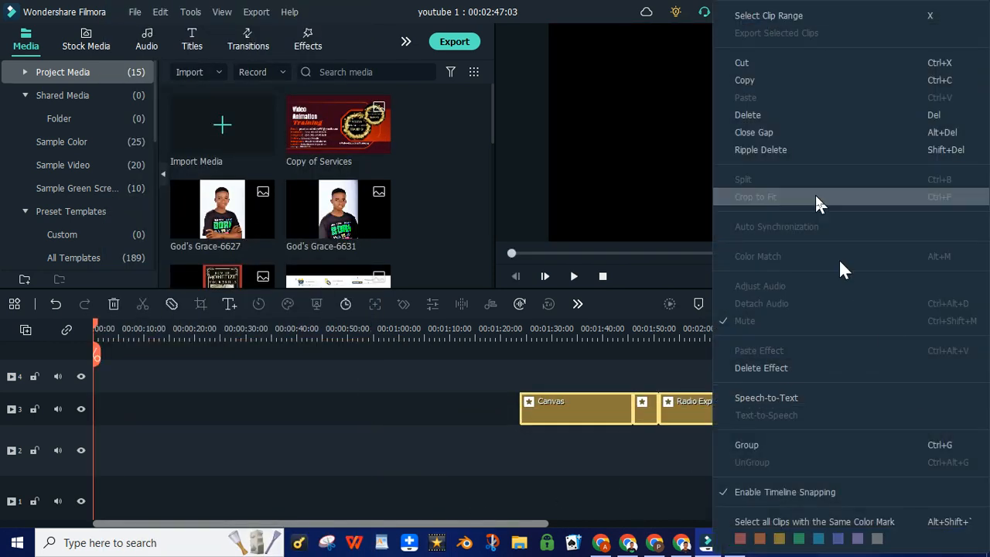
click(791, 116)
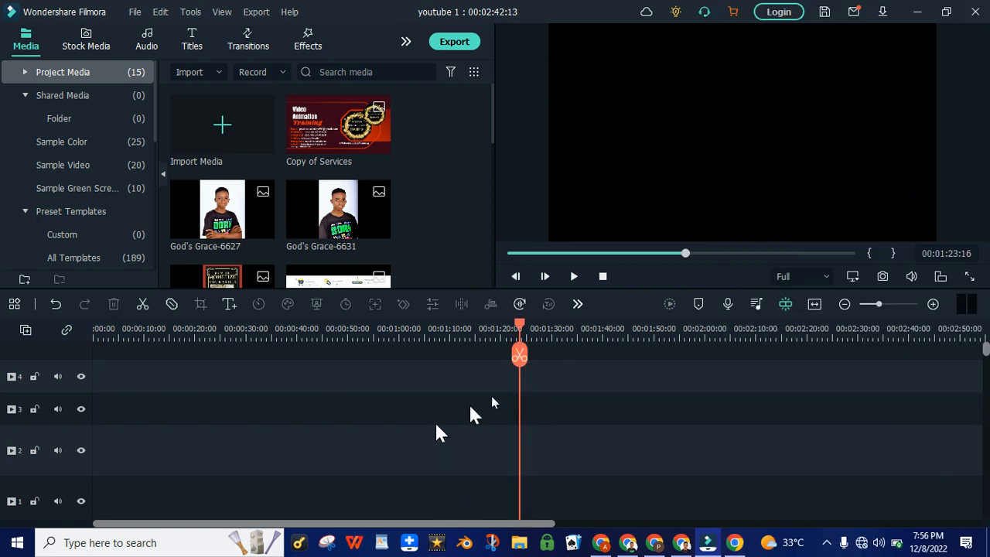
drag(520, 352, 7, 372)
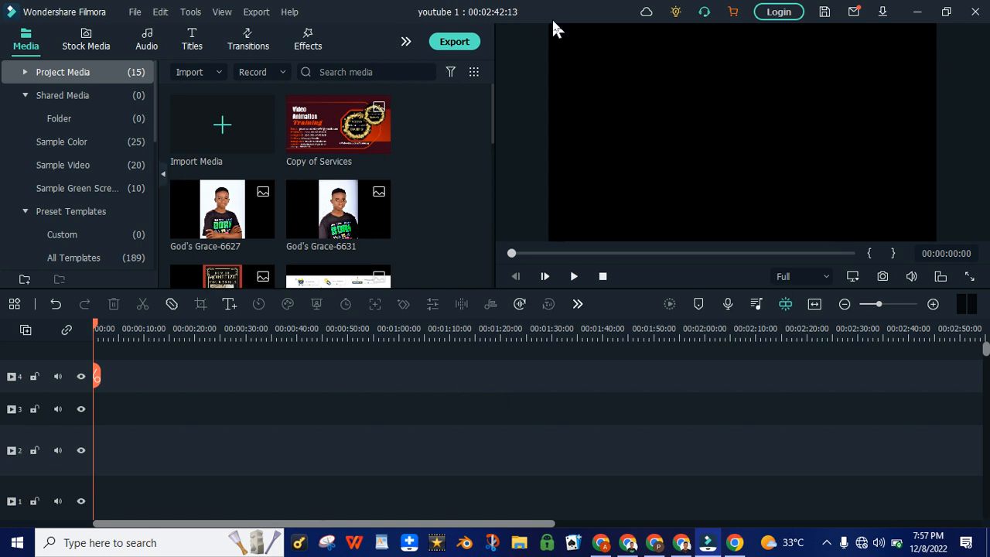
Collapse the media category sidebar and look through the project's media thumbnails
click(163, 175)
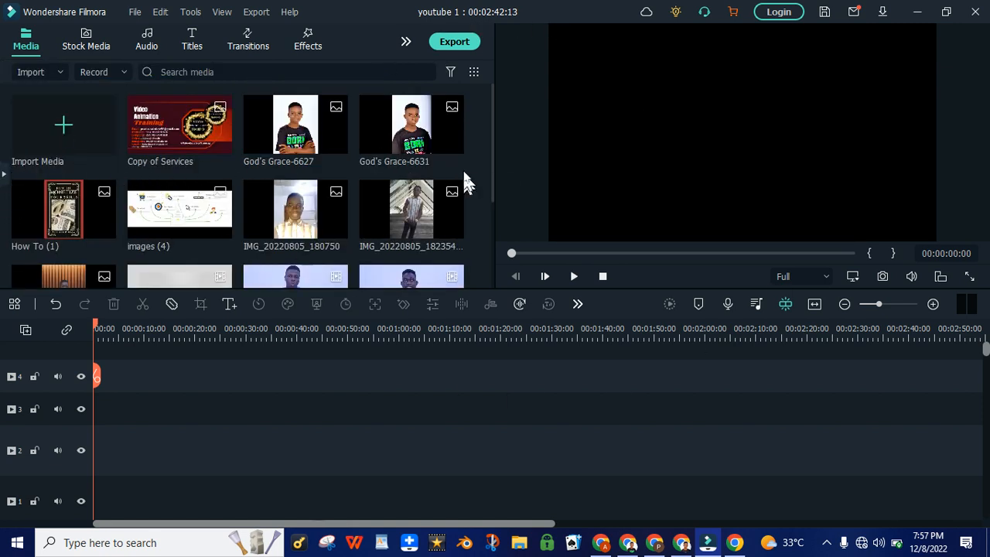
drag(493, 121, 506, 43)
drag(494, 151, 500, 271)
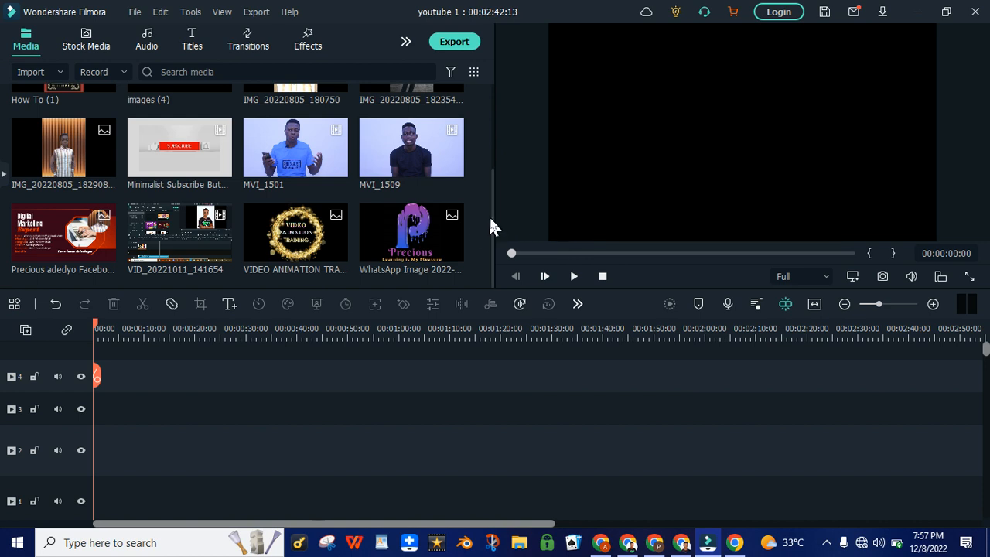
mouse_move(492, 220)
mouse_down()
mouse_move(495, 211)
mouse_move(494, 226)
mouse_up()
drag(493, 265, 488, 111)
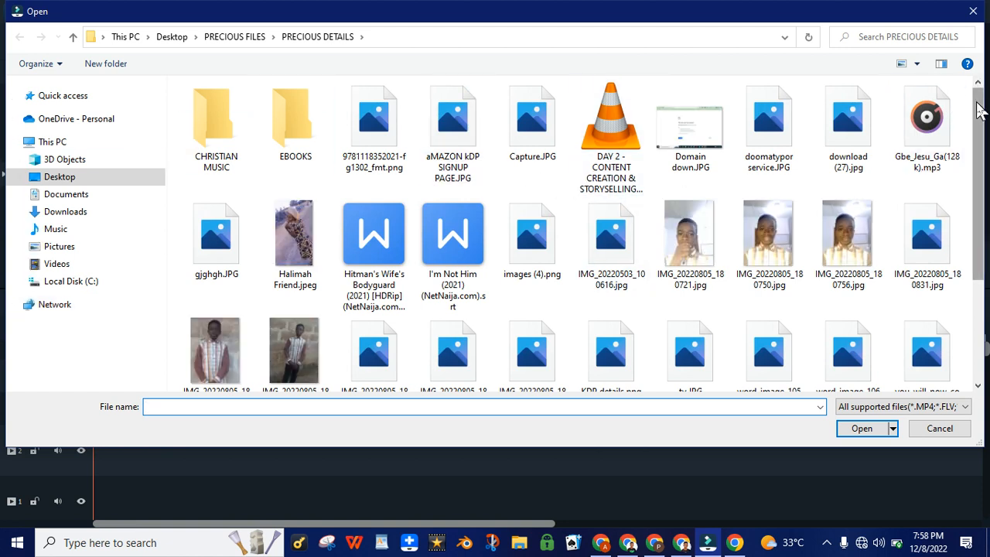
Browse the PRECIOUS DETAILS folder for media to import and close the file dialog without importing anything
mouse_move(979, 109)
mouse_down()
mouse_move(972, 188)
mouse_move(973, 108)
mouse_up()
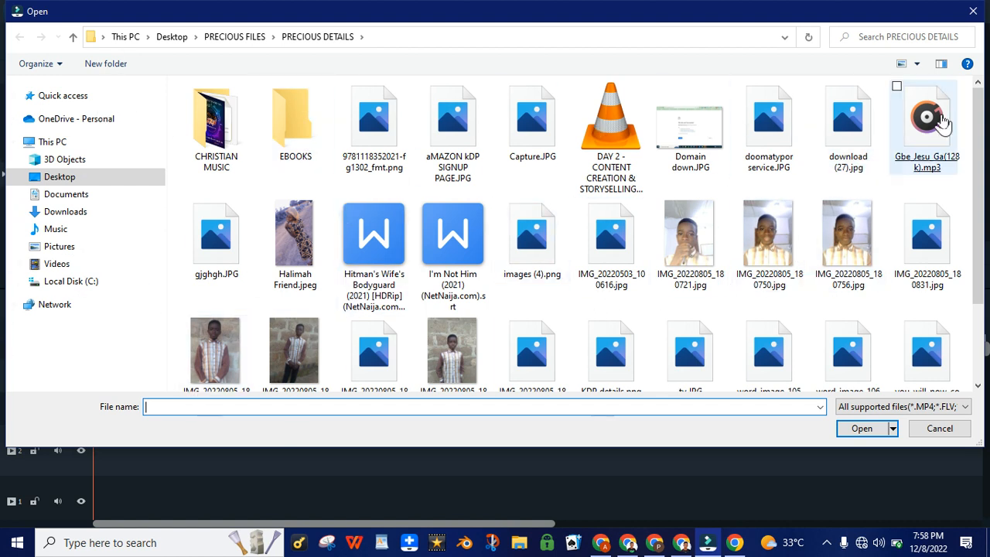
scroll(964, 351, down, 3)
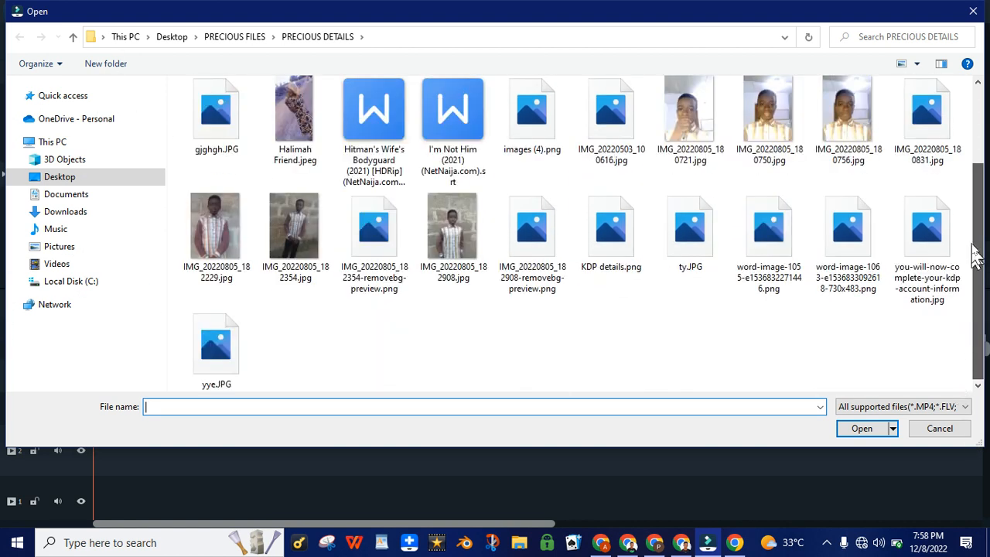
scroll(922, 235, up, 3)
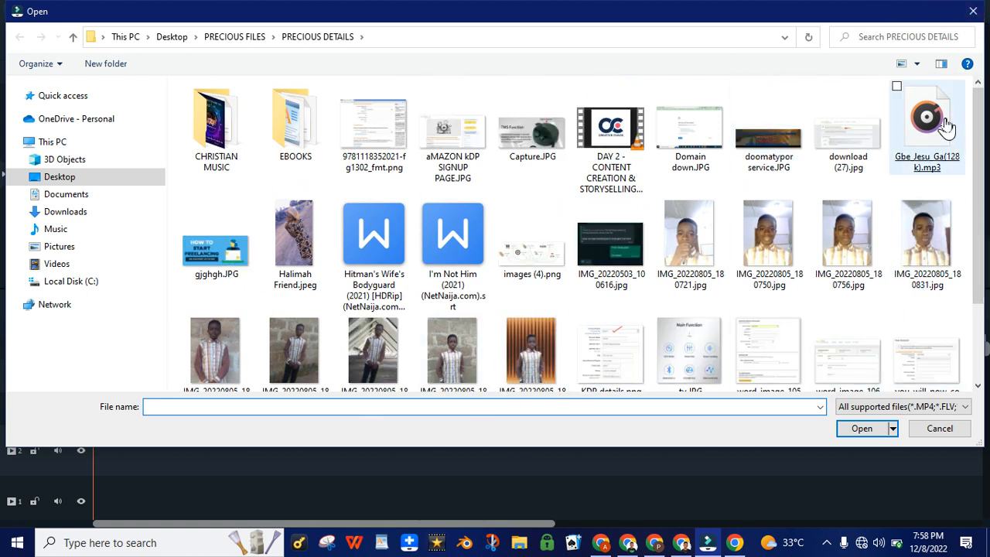
click(971, 13)
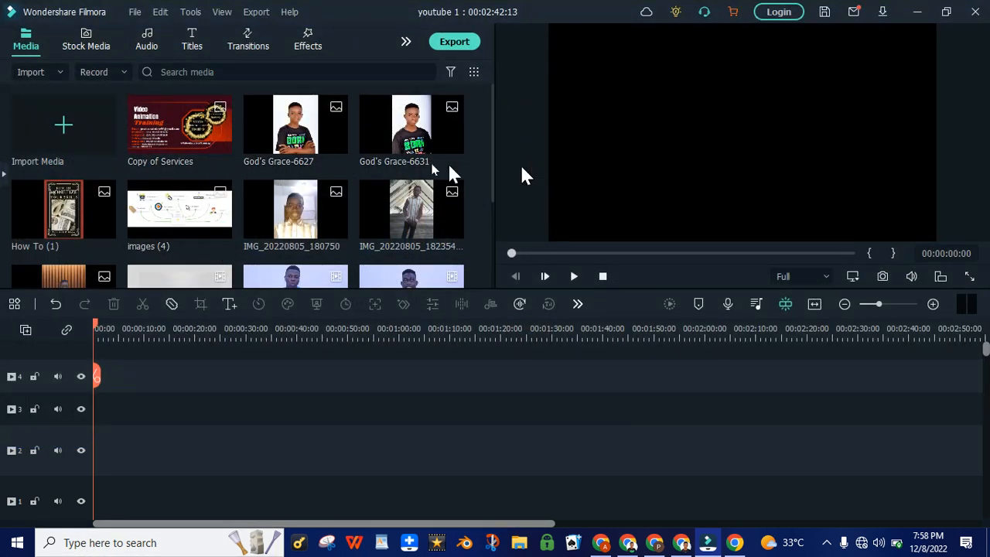
Add the God's Grace-6627 image to the timeline and place it at the start of video track 2
click(293, 144)
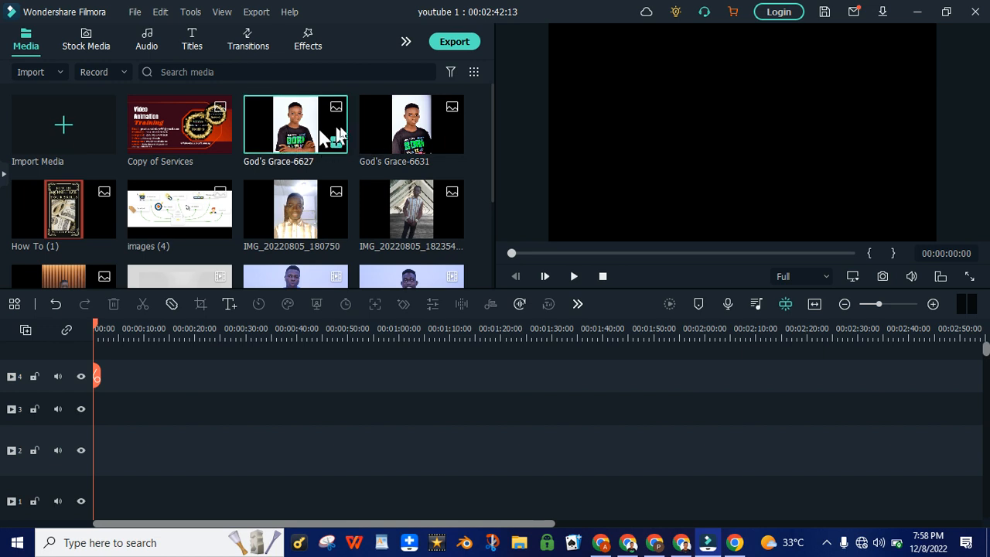
click(336, 142)
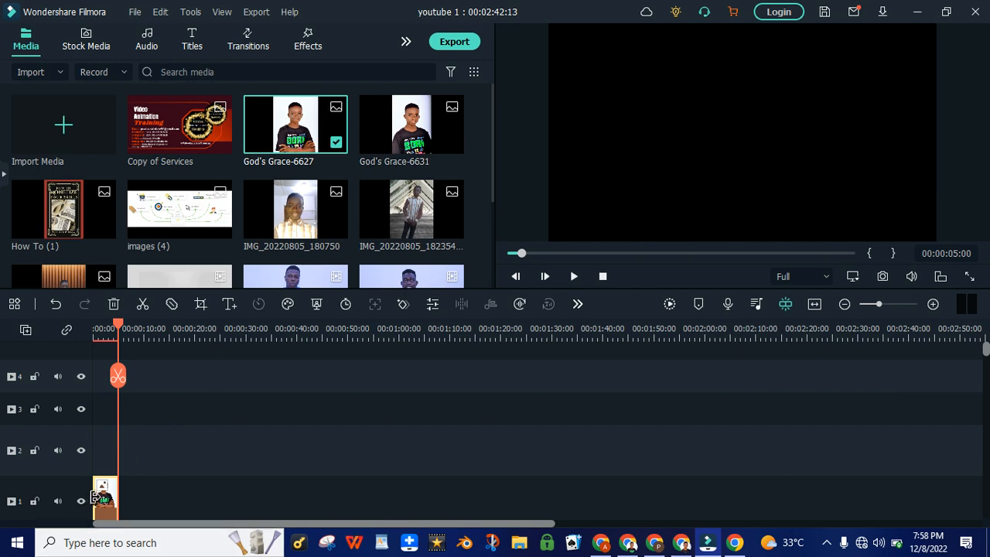
drag(104, 505, 106, 440)
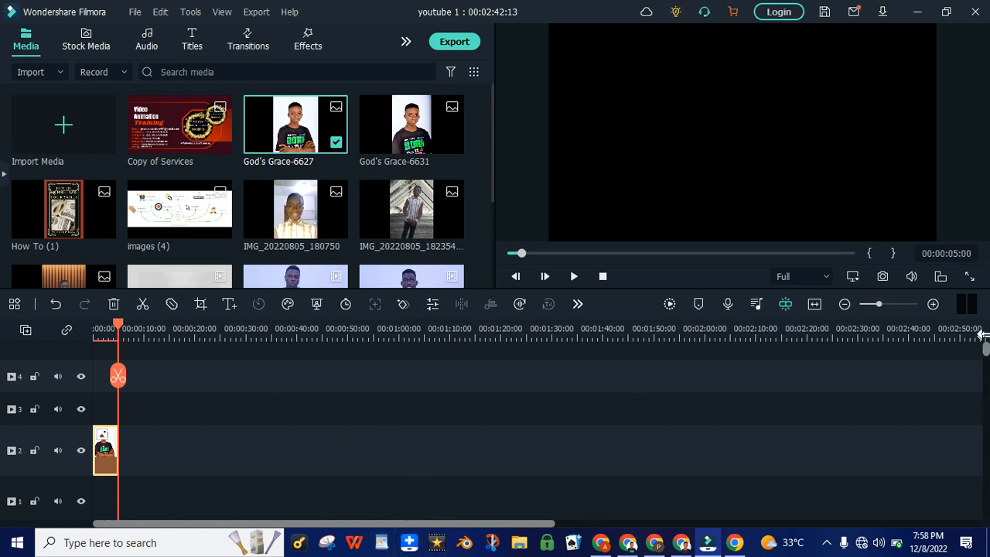
Delete both Manos Mars - The Tunning clips from audio track 1
drag(987, 351, 979, 449)
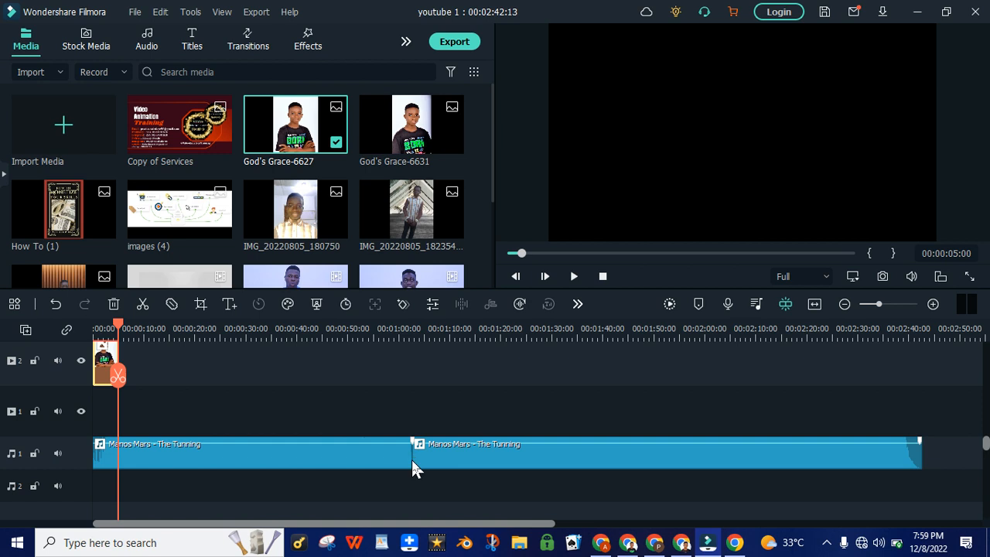
click(317, 466)
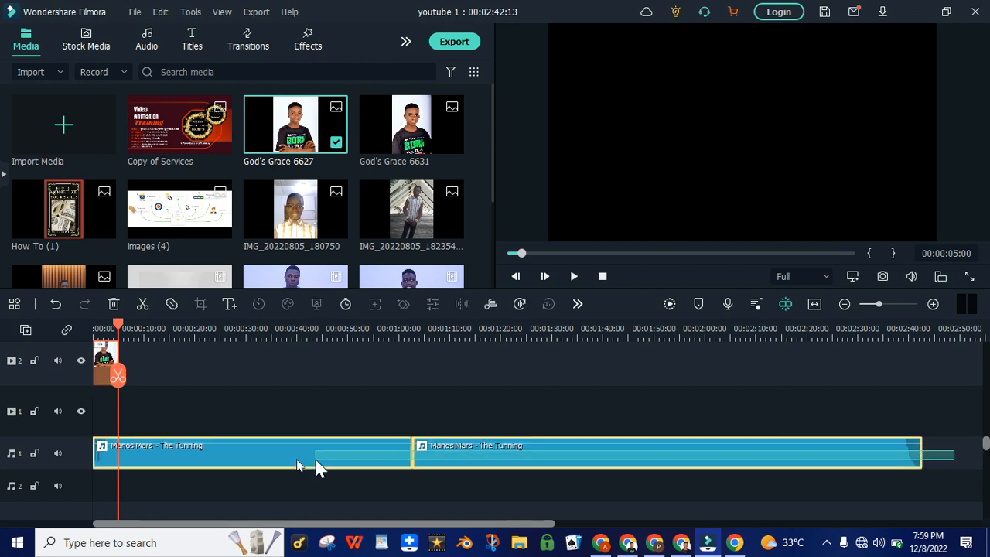
right_click(178, 466)
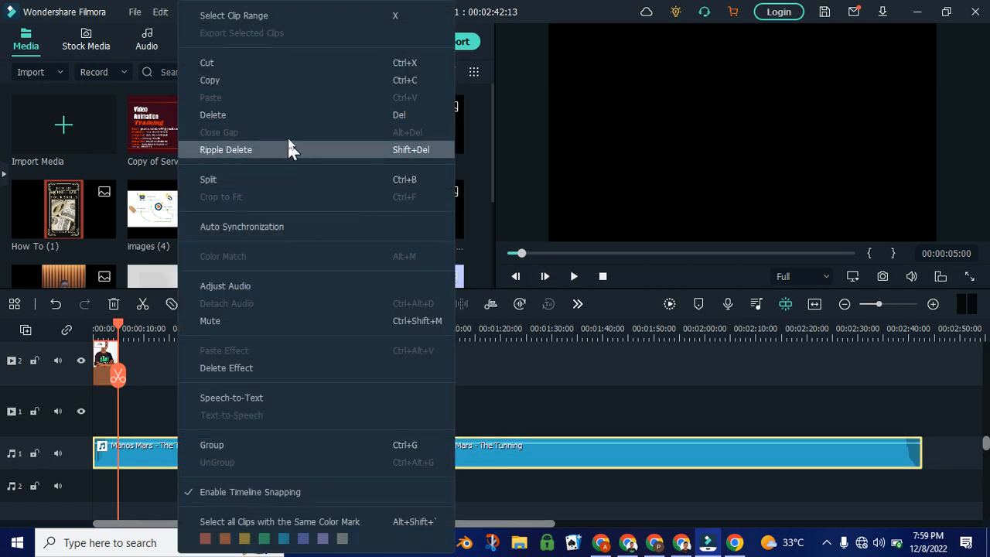
click(288, 116)
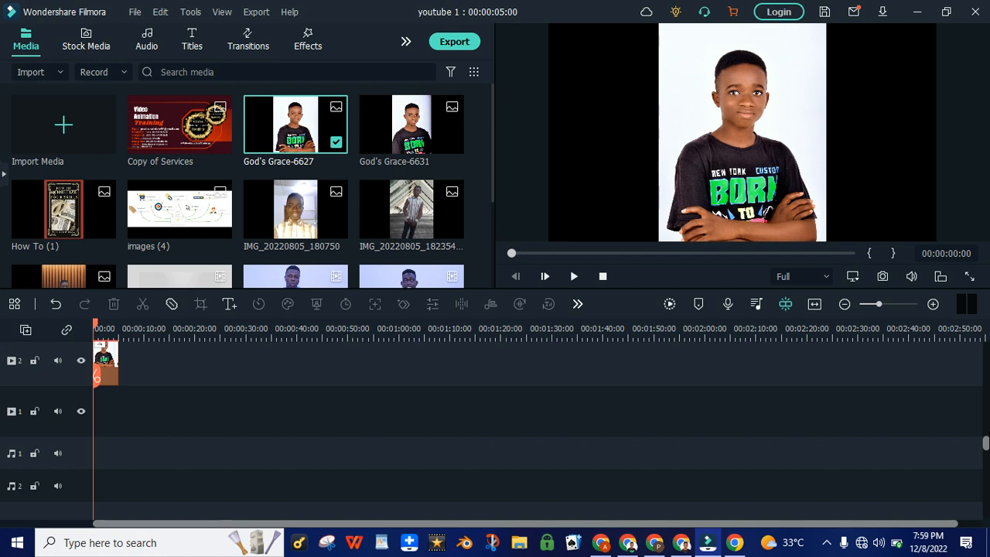
scroll(986, 442, up, 1)
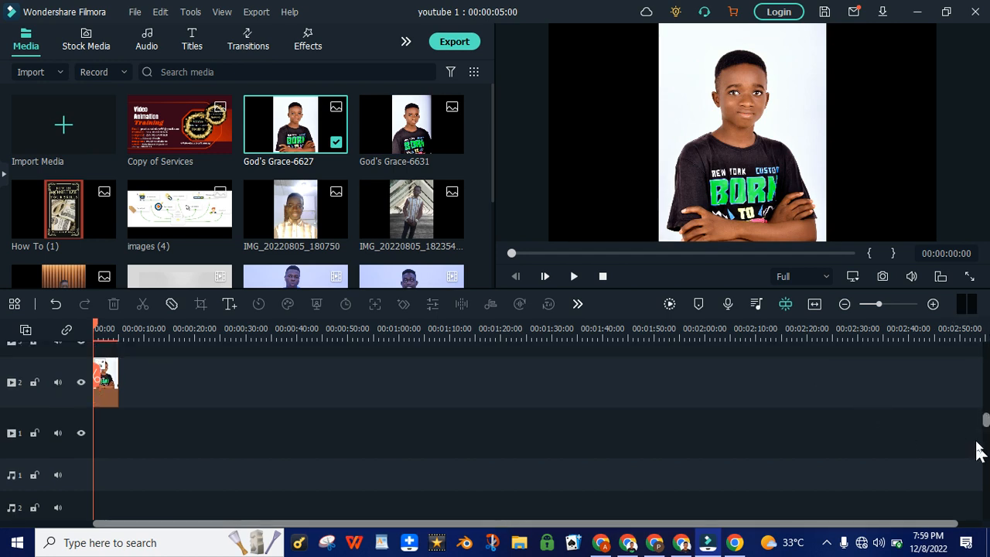
drag(987, 429, 986, 332)
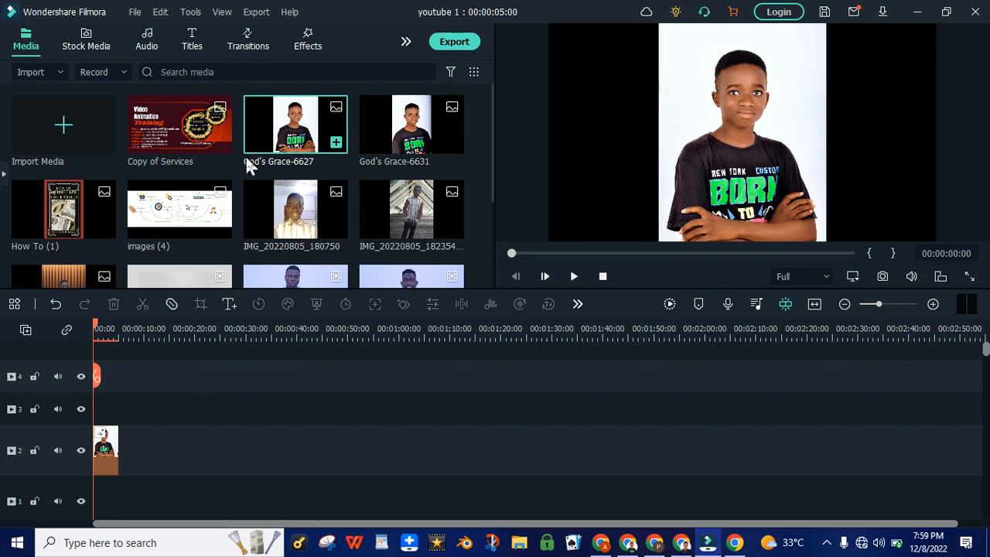
Add the How To (1) image to the timeline and place it directly after the first image on video track 2
mouse_move(67, 209)
mouse_down()
mouse_move(181, 425)
mouse_move(161, 458)
mouse_move(136, 455)
mouse_move(160, 426)
mouse_move(52, 220)
mouse_up()
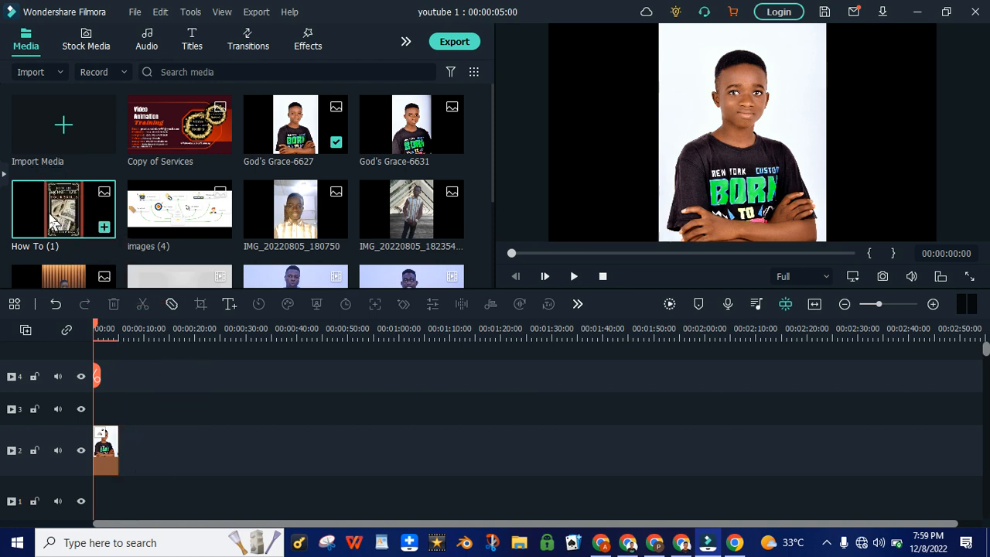
click(101, 230)
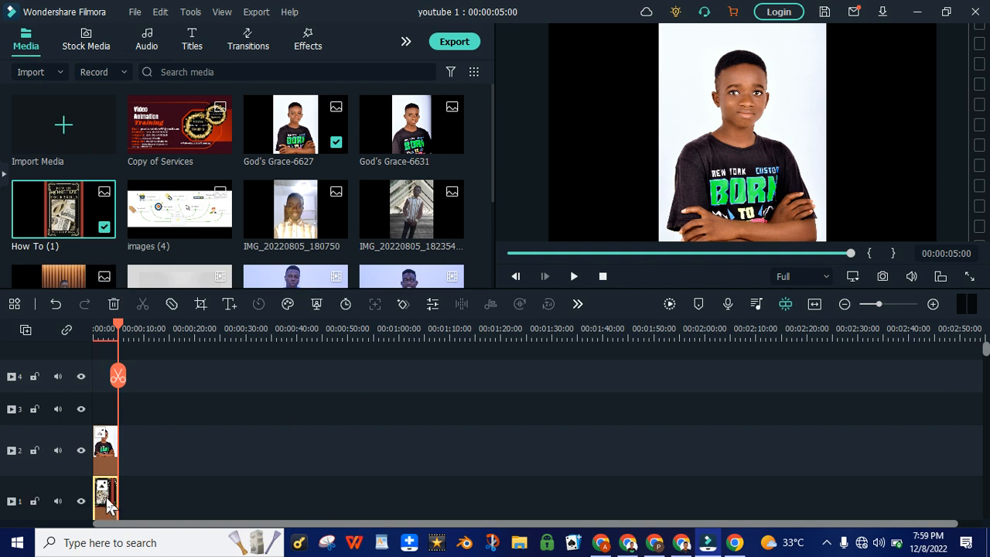
drag(107, 505, 150, 449)
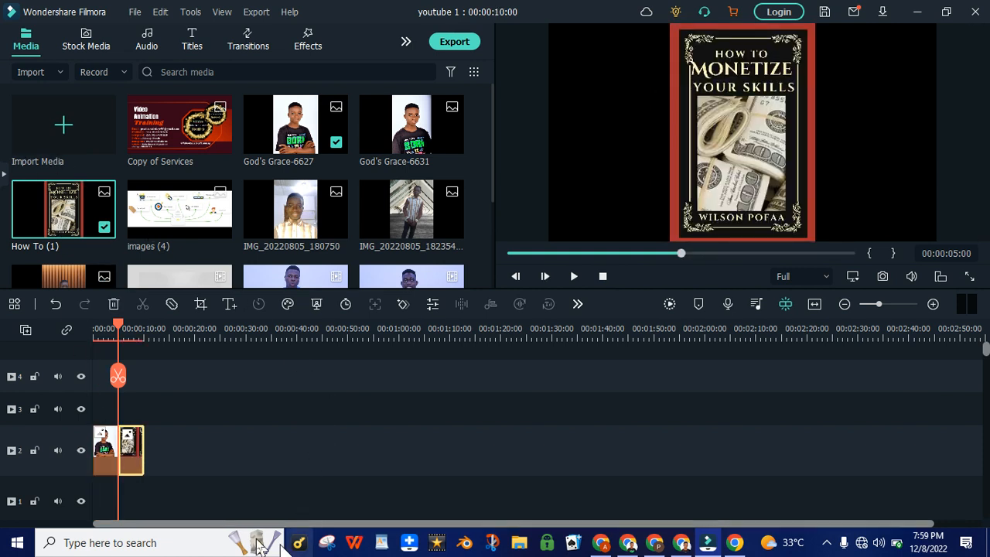
Append the IMG_20220805_182354, God's Grace-6631 and Copy of Services images to video track 2 and return the playhead to the start
mouse_move(80, 208)
mouse_down()
mouse_move(324, 387)
mouse_move(179, 443)
mouse_move(147, 438)
mouse_move(170, 465)
mouse_move(19, 194)
mouse_move(77, 224)
mouse_up()
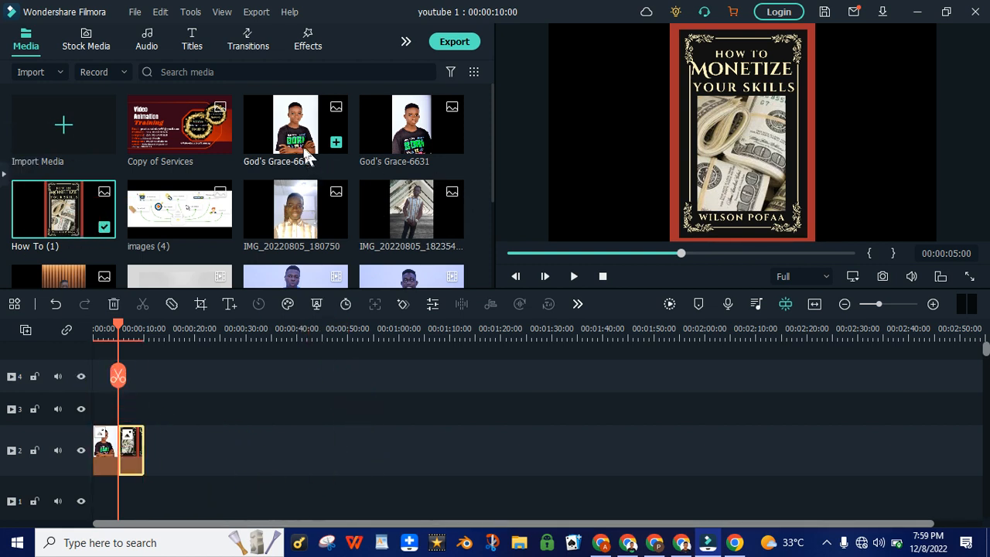
drag(413, 221, 159, 449)
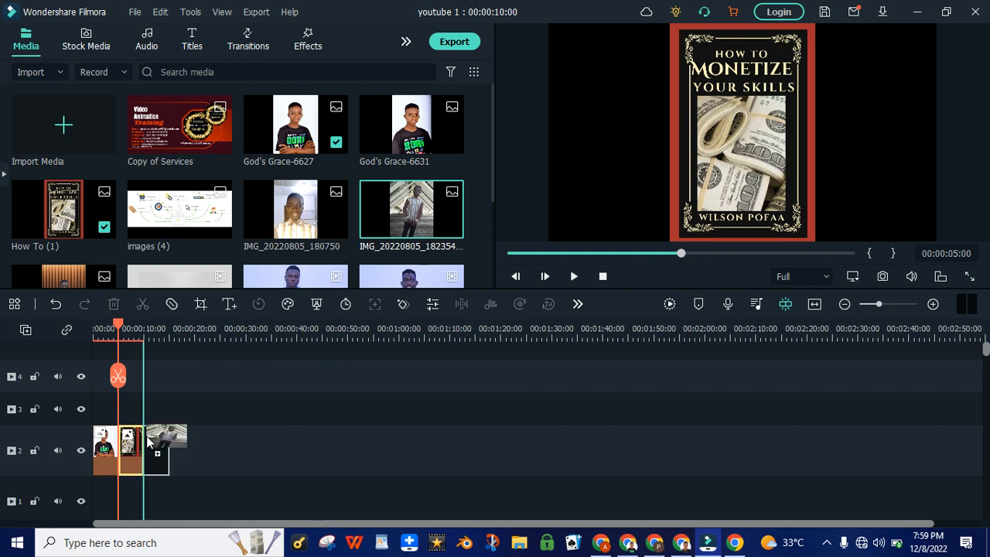
drag(412, 124, 177, 457)
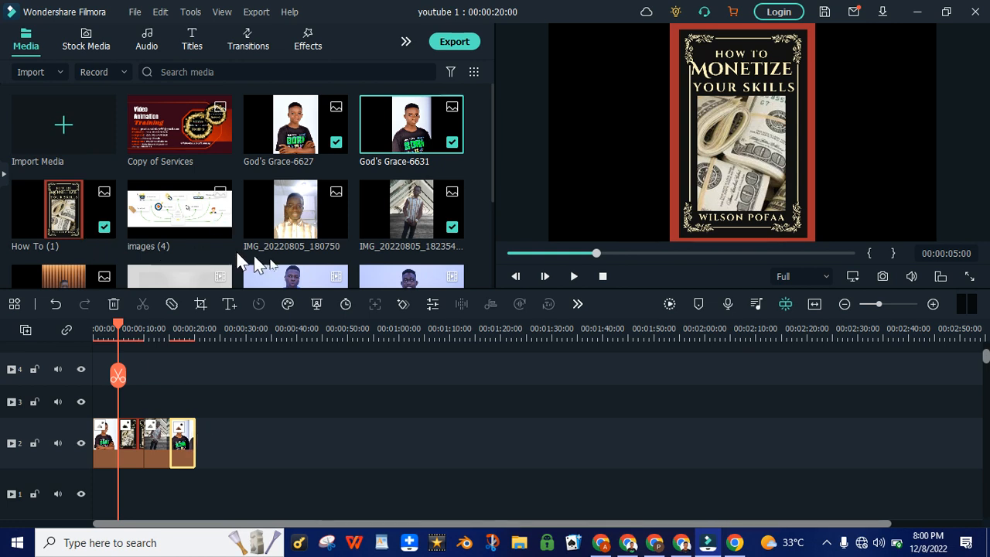
drag(209, 128, 205, 442)
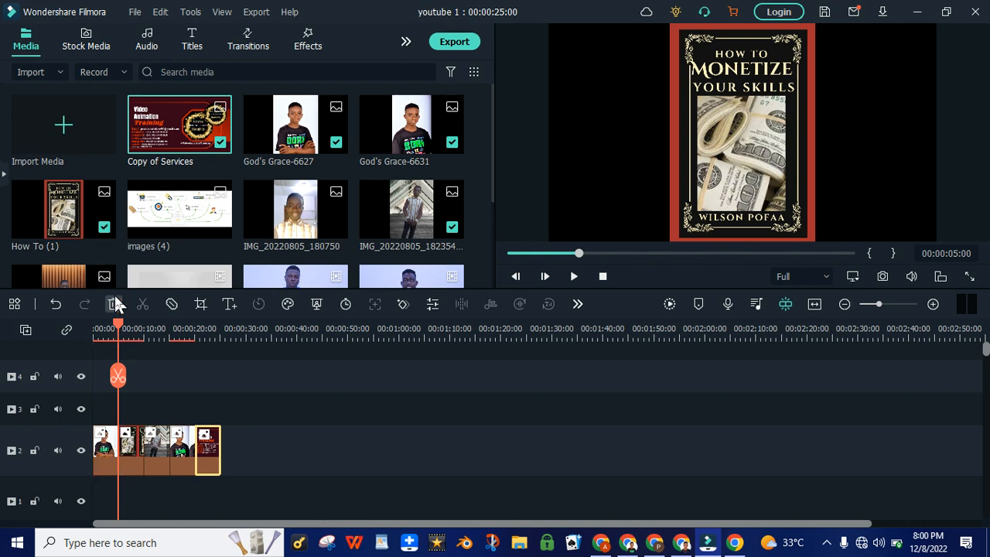
drag(120, 329, 87, 332)
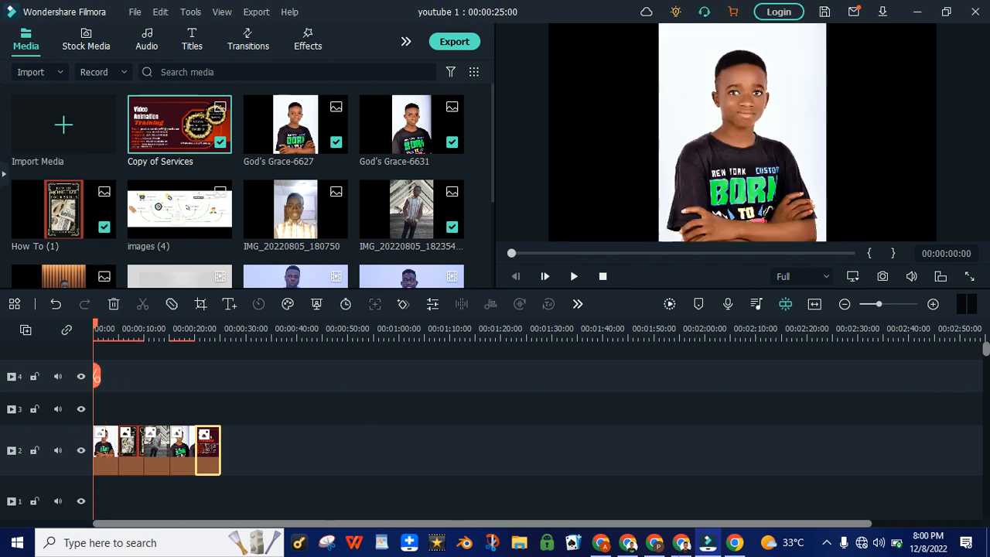
mouse_move(694, 547)
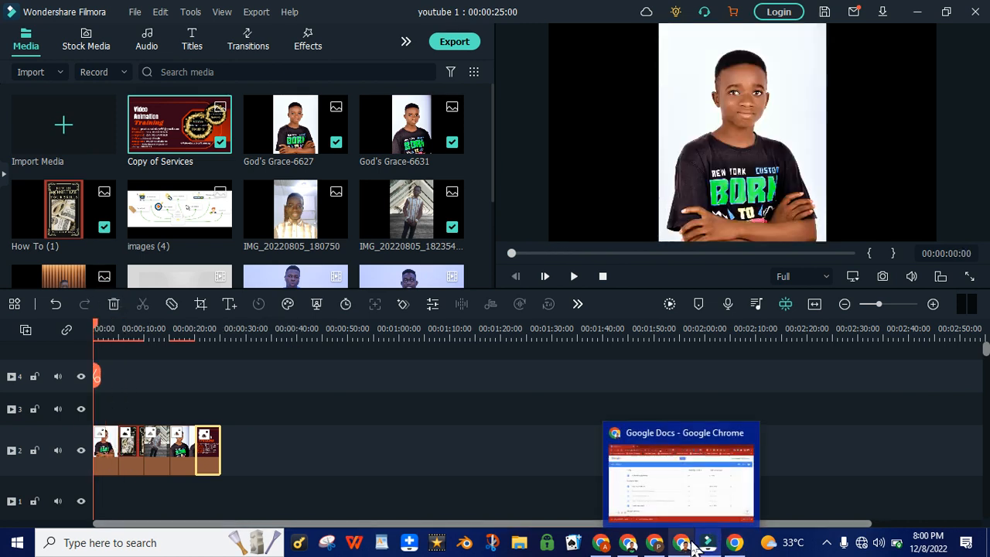
click(667, 484)
click(90, 469)
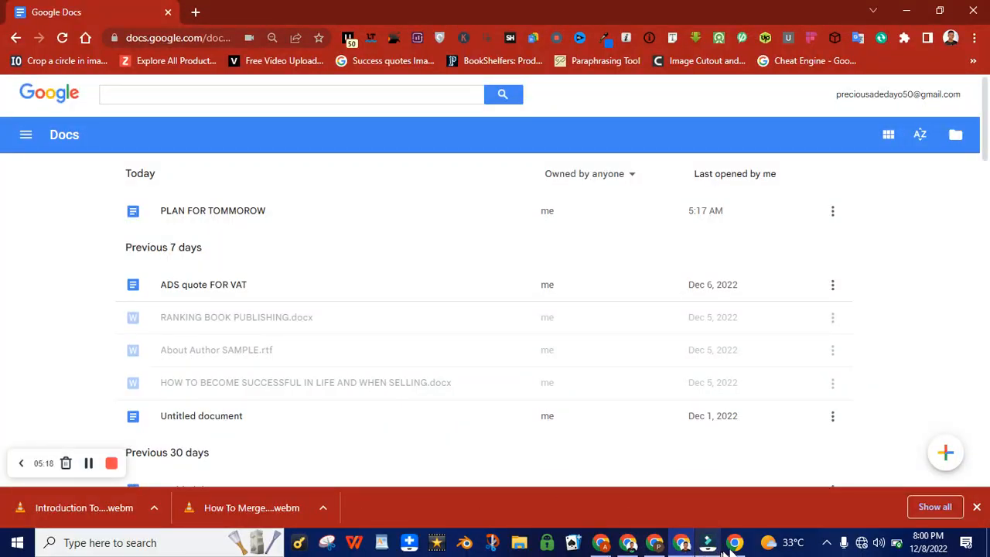
click(709, 546)
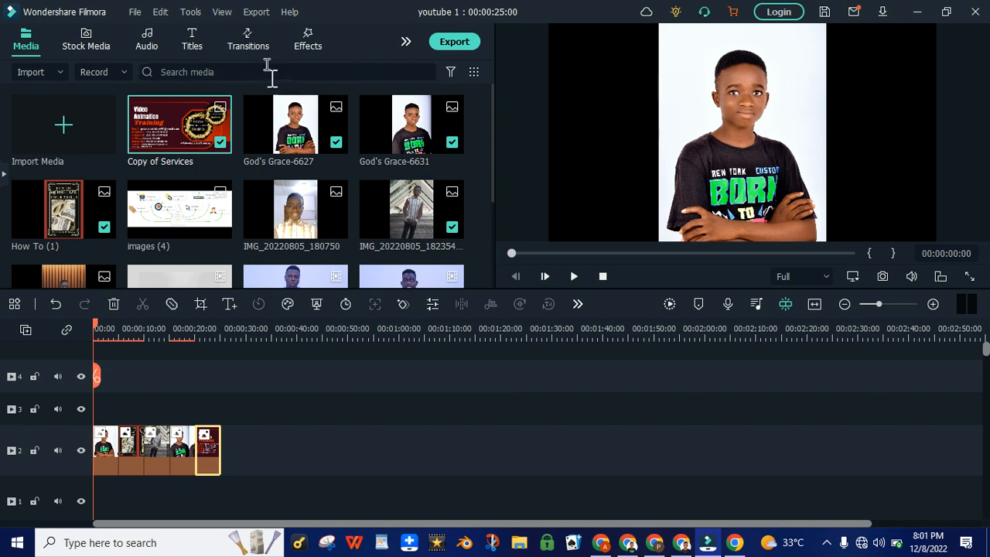
Add the Japanese Speedline effect from the Recommended effects category to video track 1 beneath the first image, using it as a trial
click(304, 51)
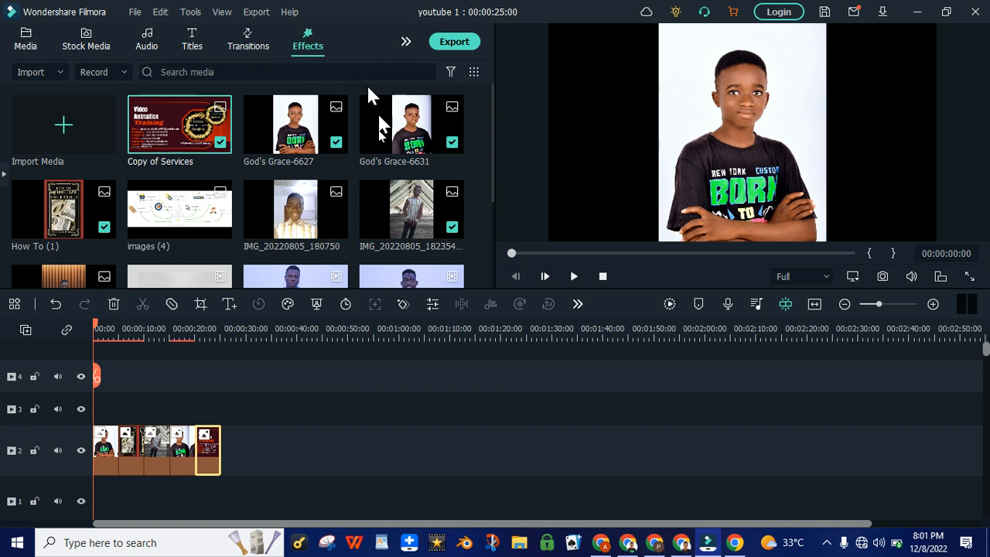
click(311, 49)
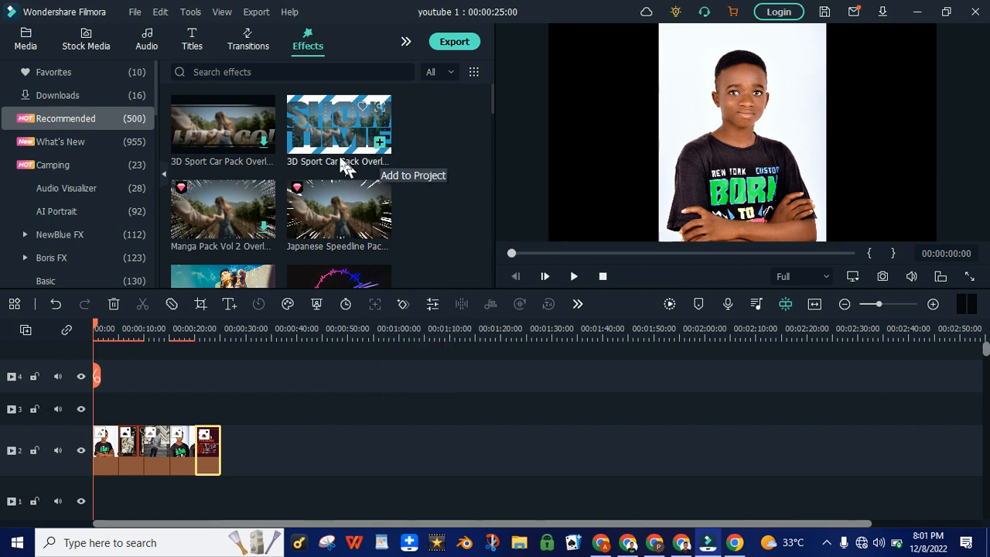
click(80, 96)
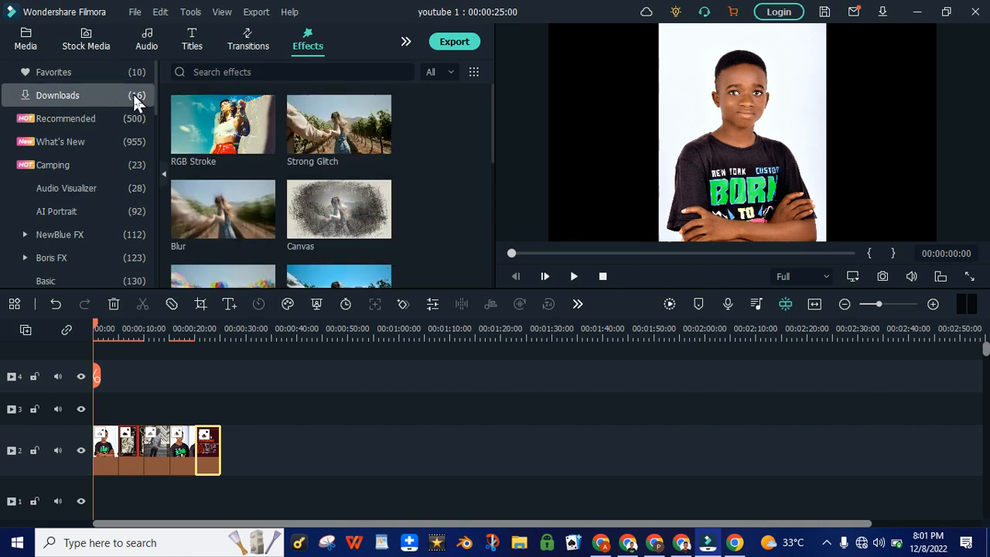
click(112, 76)
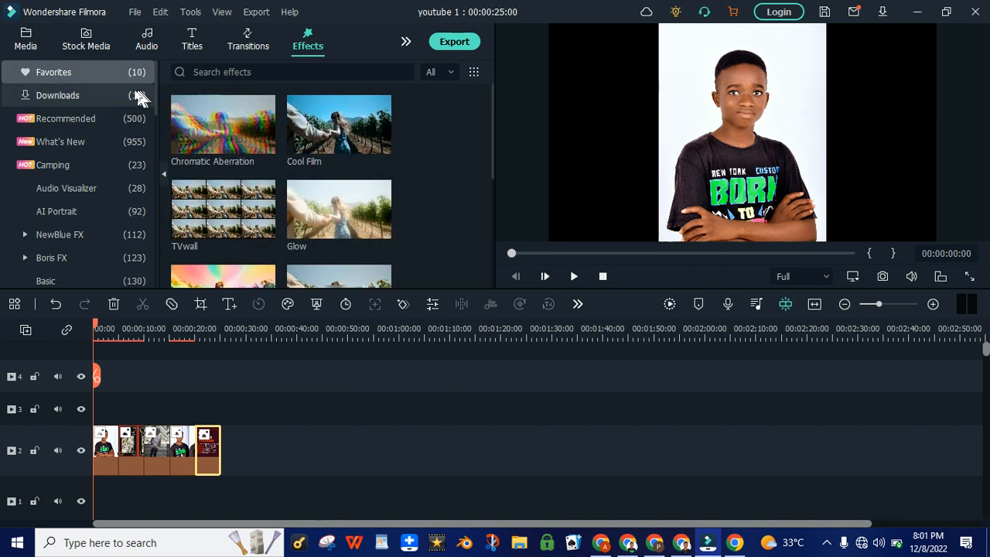
click(124, 118)
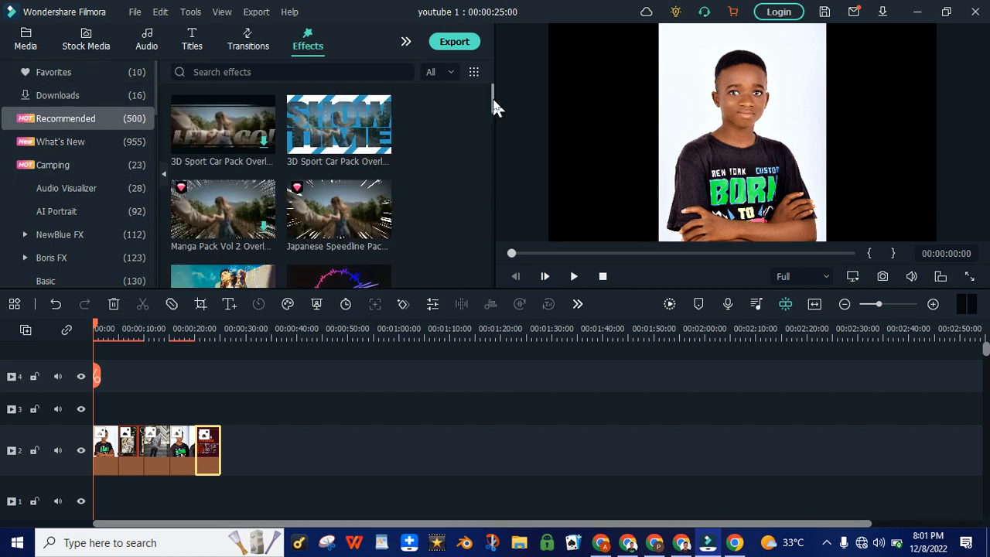
drag(494, 100, 520, 19)
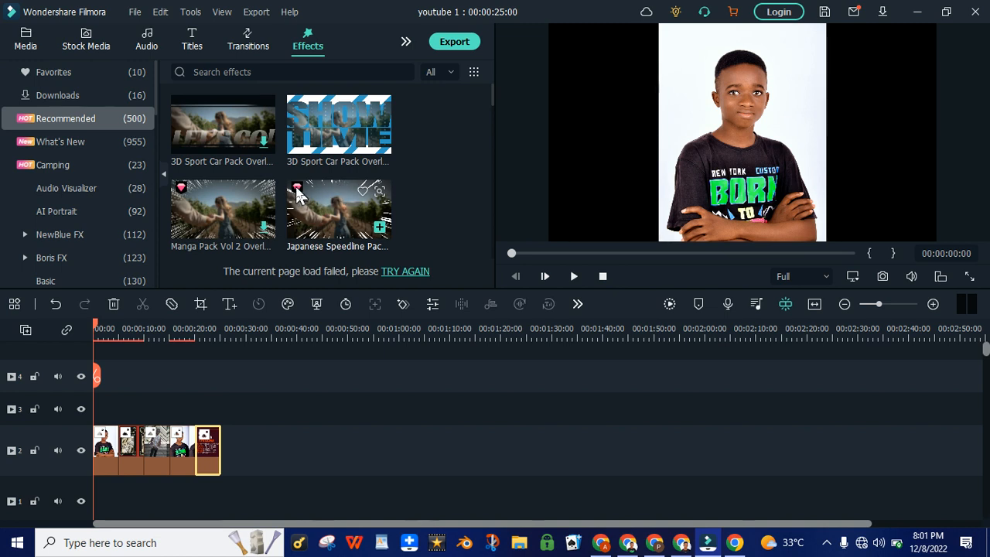
click(358, 223)
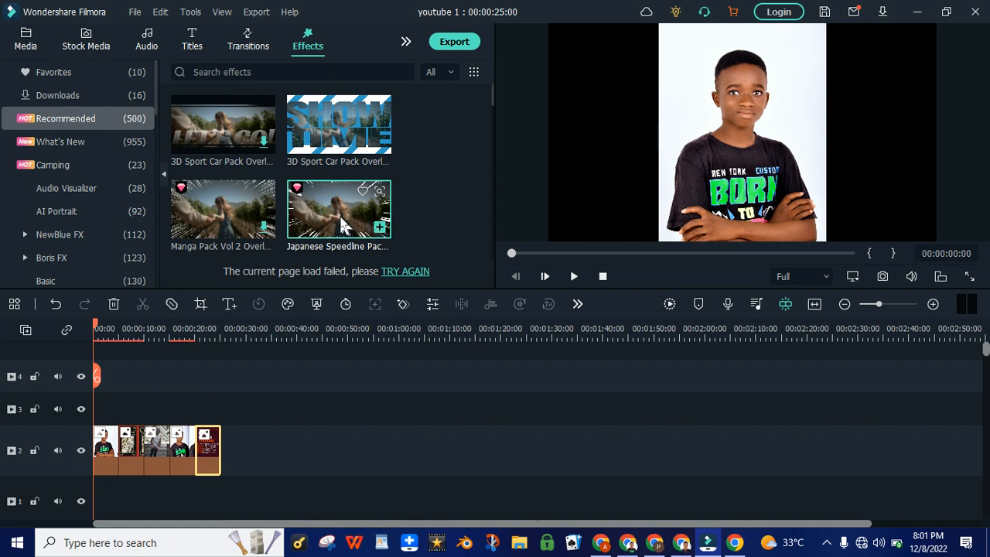
drag(222, 419, 213, 441)
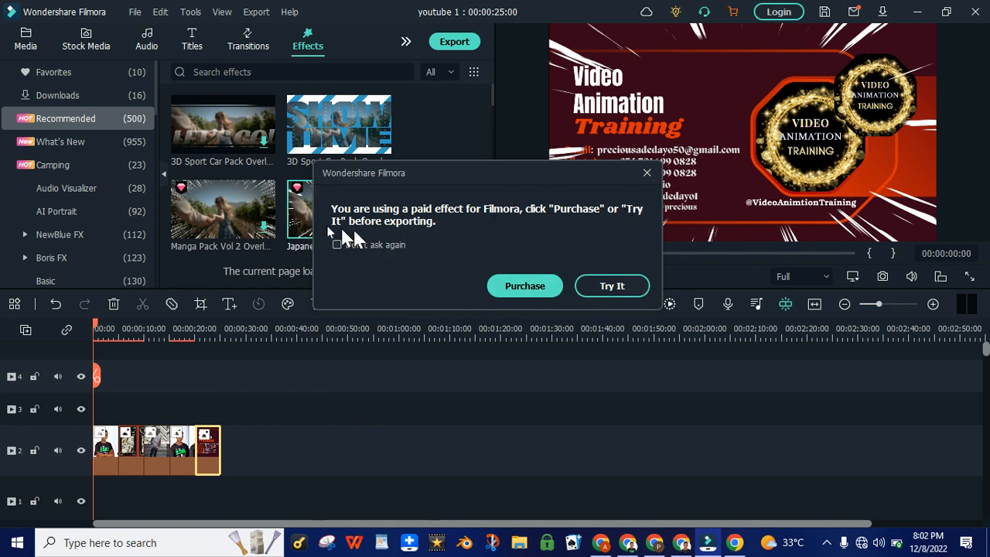
click(623, 283)
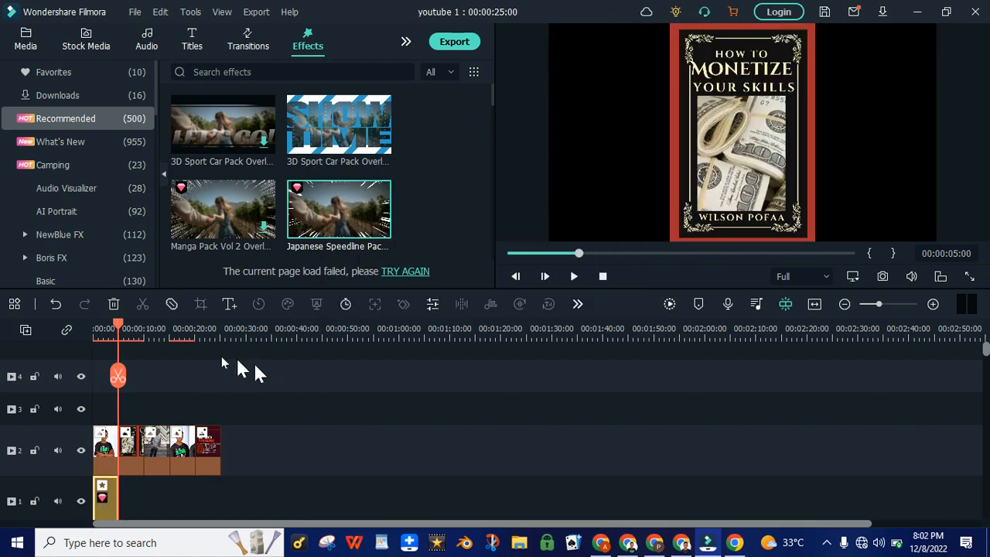
Play back the Japanese Speedline effect on the first image and return the playhead to the start
click(108, 356)
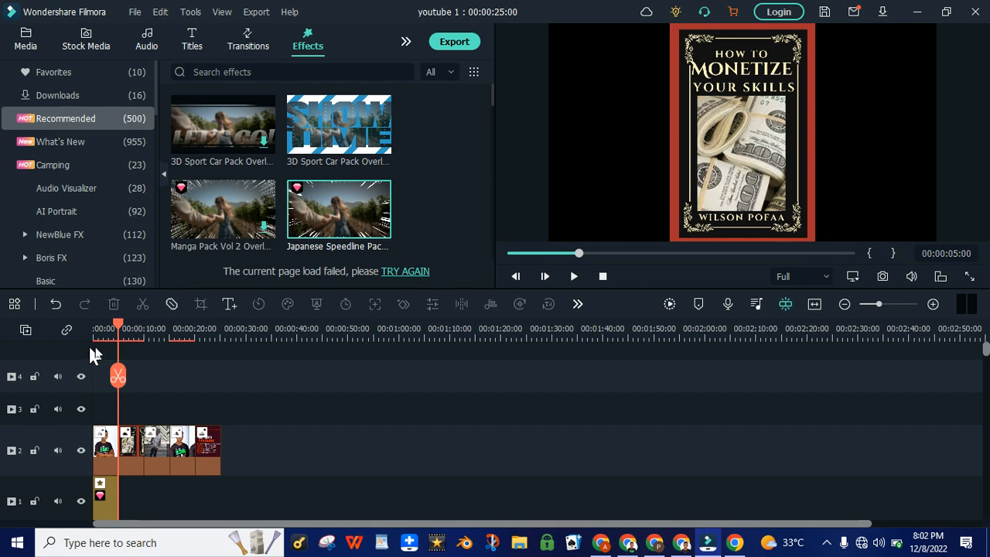
drag(122, 329, 97, 327)
key(space)
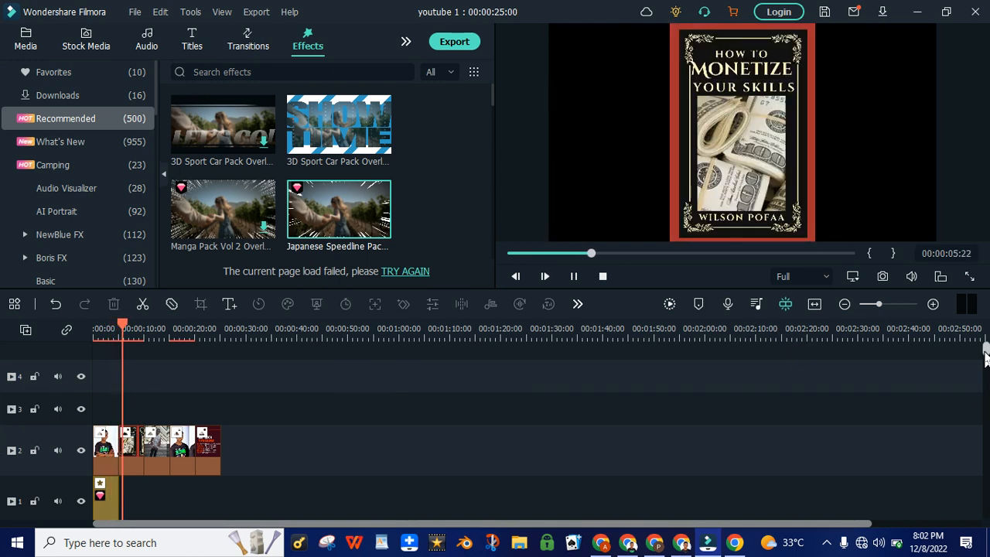
drag(985, 352, 984, 355)
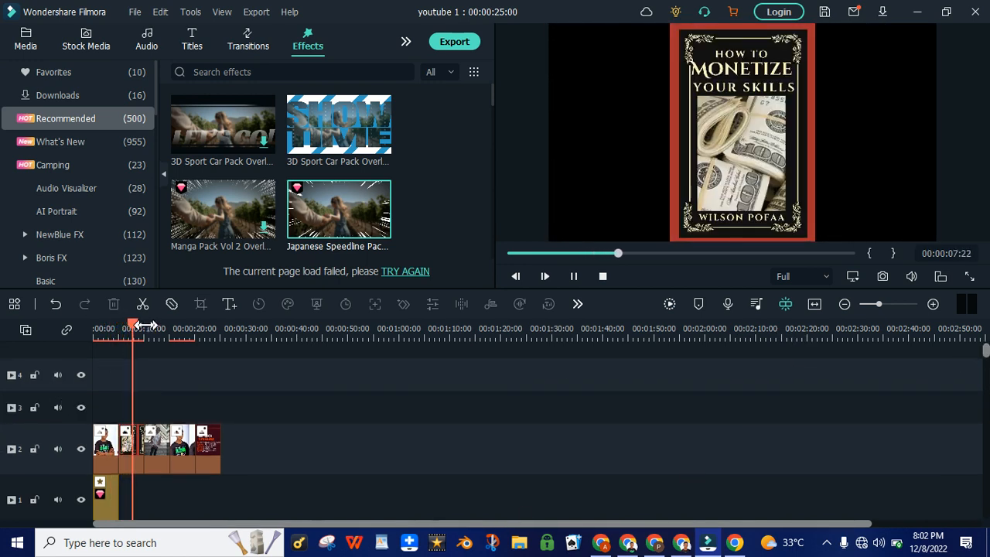
drag(144, 324, 79, 327)
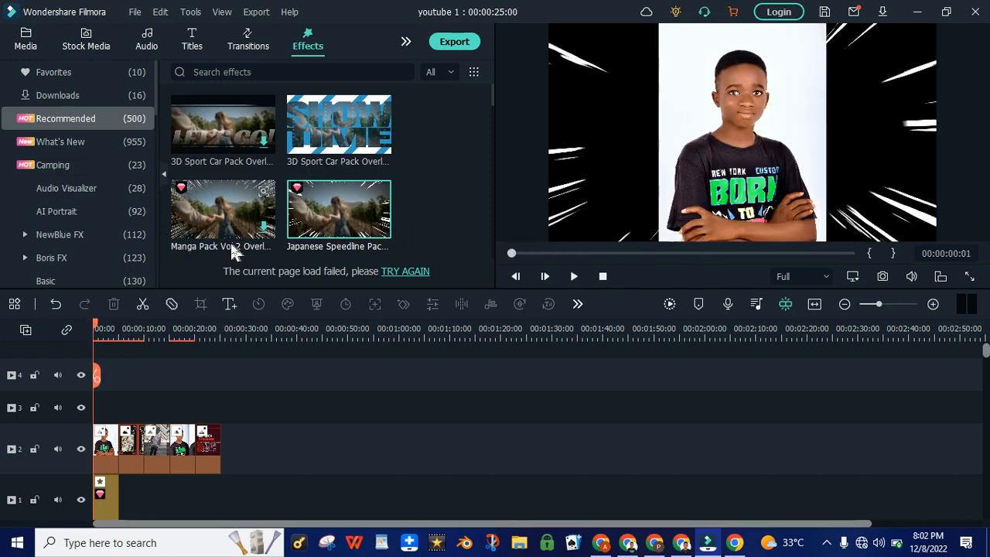
Add a second Japanese Speedline effect to video track 1 beneath the fourth image, using it as a trial
drag(316, 253, 174, 510)
click(626, 286)
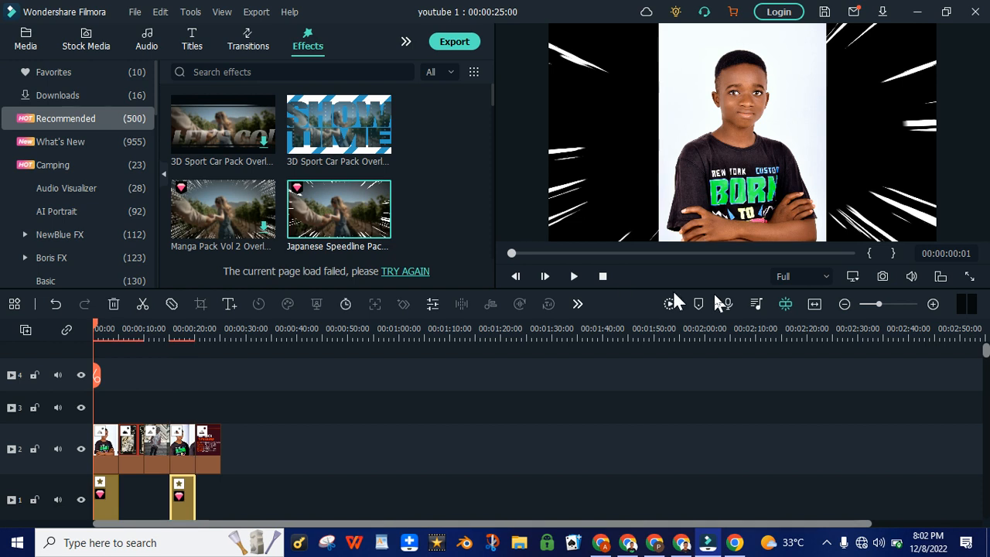
scroll(987, 368, down, 2)
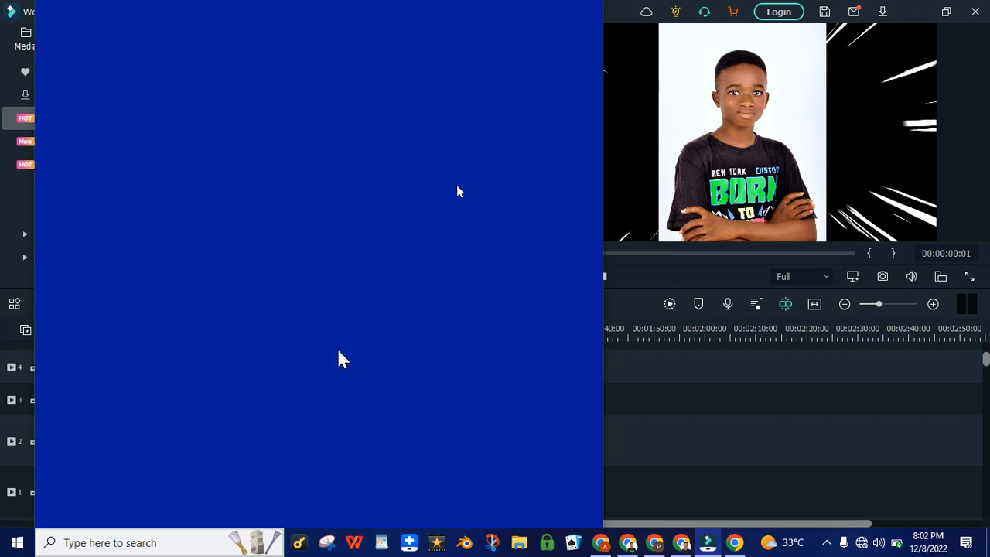
click(662, 401)
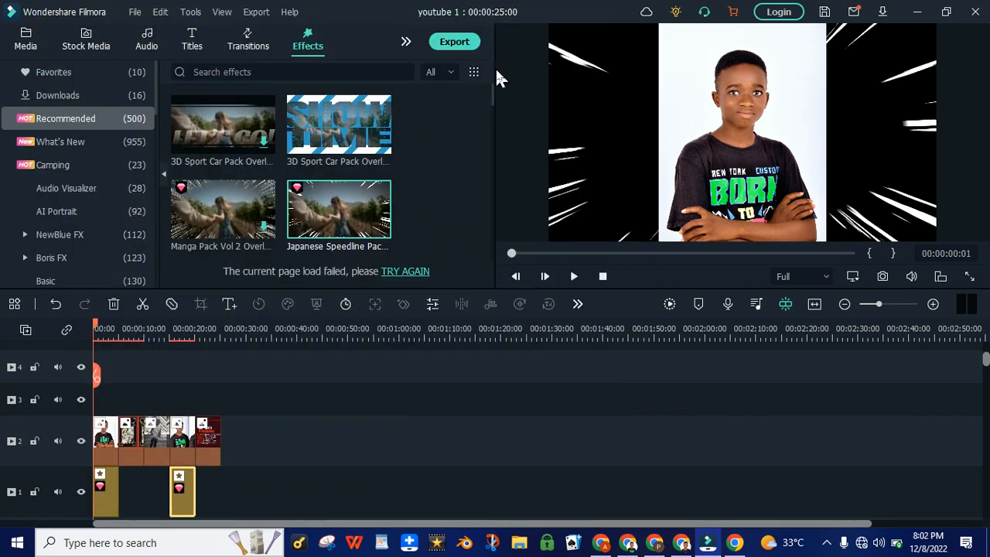
Add the downloaded Chromatic Aberration effect to video track 3 above the first image and bring the playhead back to the start
click(90, 96)
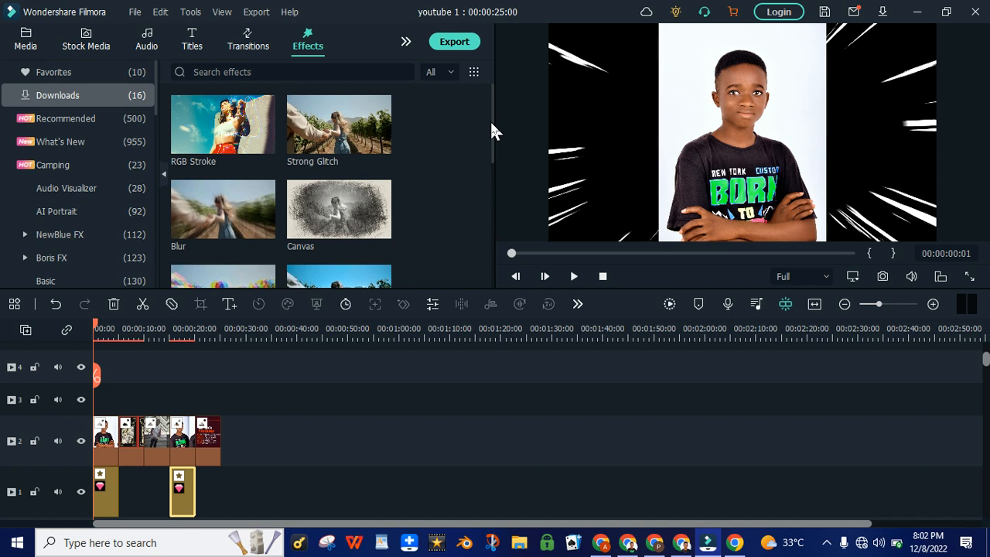
mouse_move(493, 124)
mouse_down()
mouse_move(482, 255)
mouse_move(480, 140)
mouse_up()
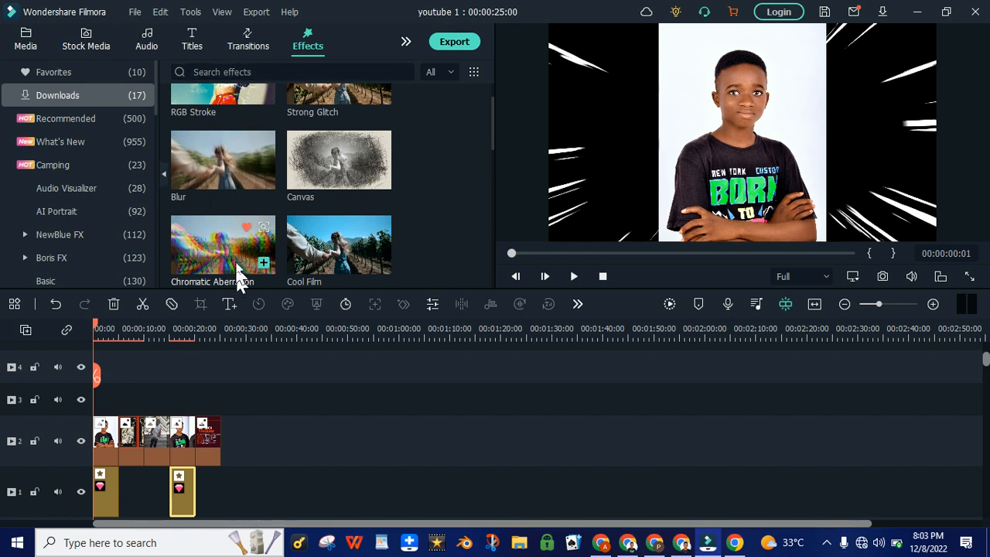
drag(239, 273, 87, 401)
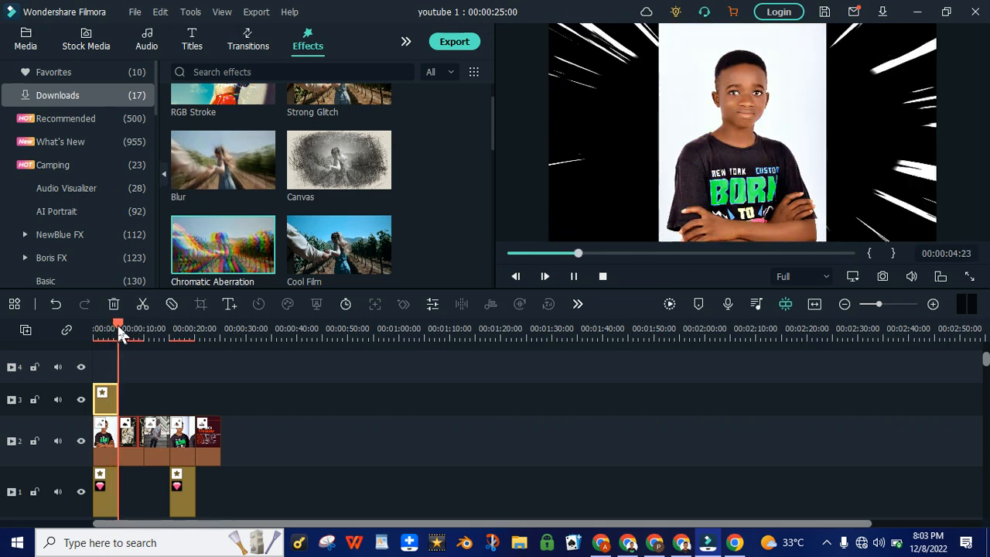
drag(119, 328, 62, 318)
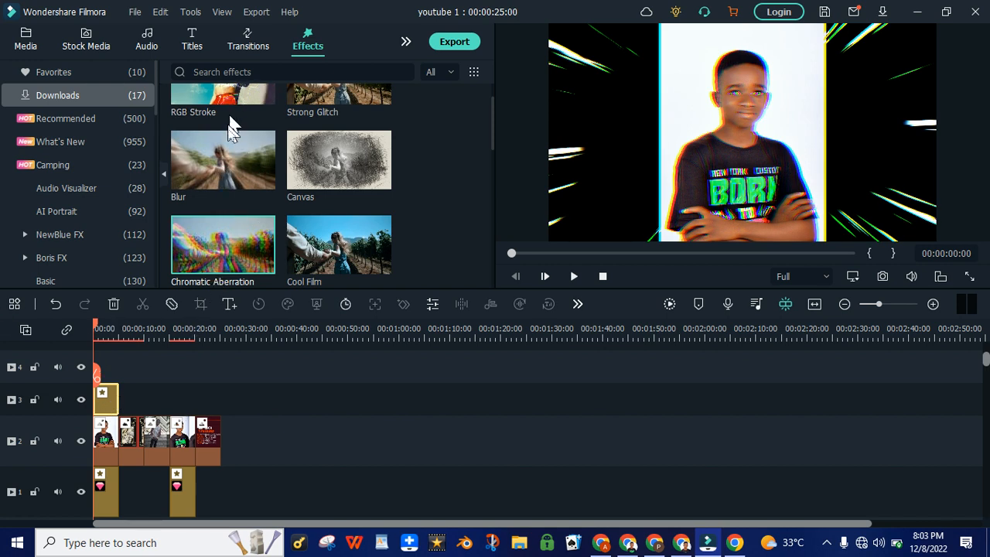
Place Chromatic Aberration above the fourth image and RGB Stroke above the second image on video track 3
drag(236, 158, 174, 398)
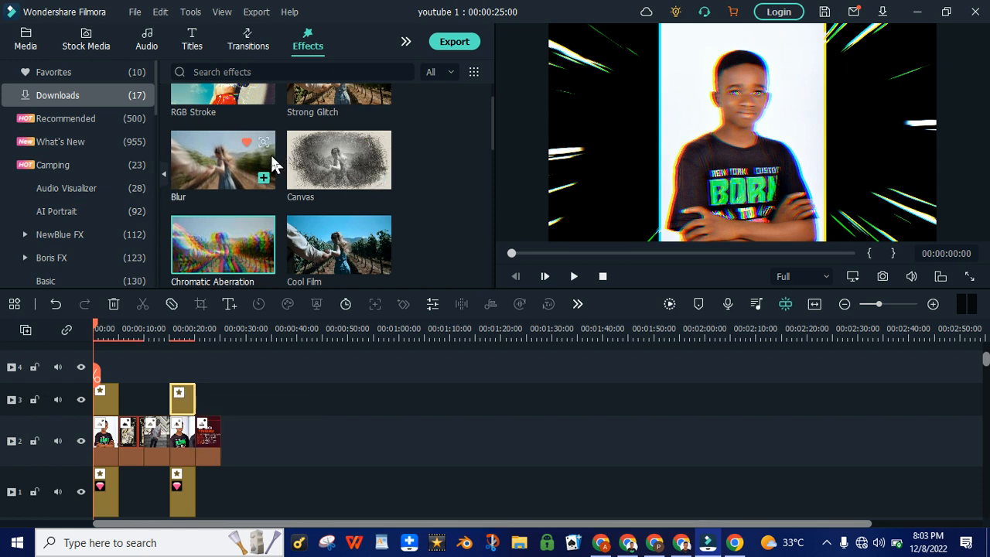
mouse_move(489, 102)
mouse_down()
mouse_move(497, 144)
mouse_move(496, 103)
mouse_up()
mouse_move(232, 128)
mouse_down()
mouse_move(132, 380)
mouse_move(115, 387)
mouse_move(130, 394)
mouse_up()
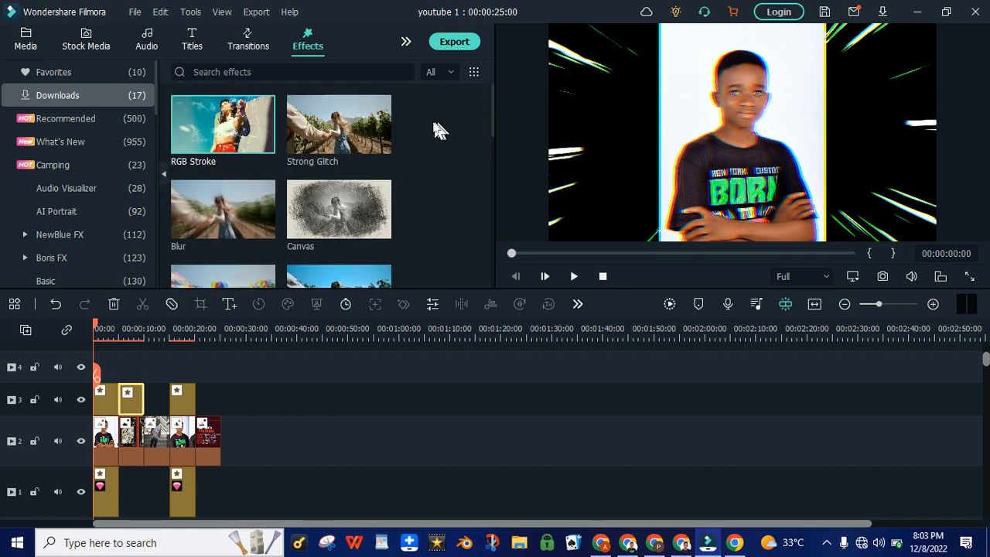
Preview the Strong Glitch effect and place it on video track 3 above the third image
click(337, 134)
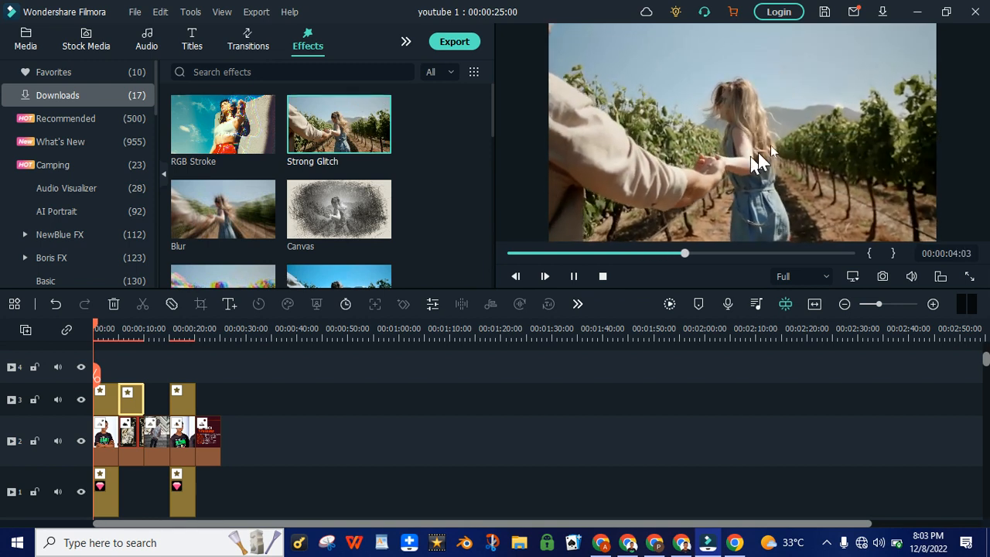
click(298, 461)
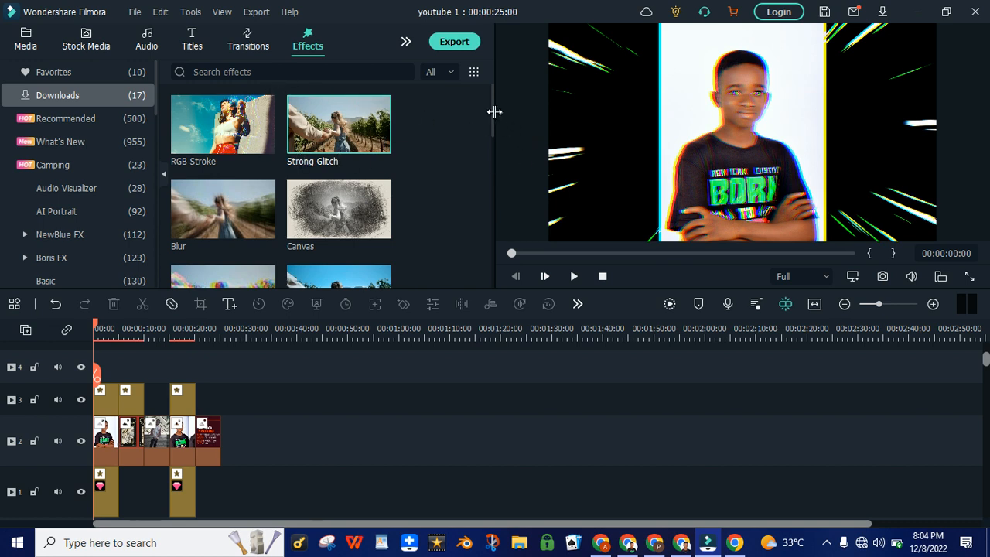
click(356, 118)
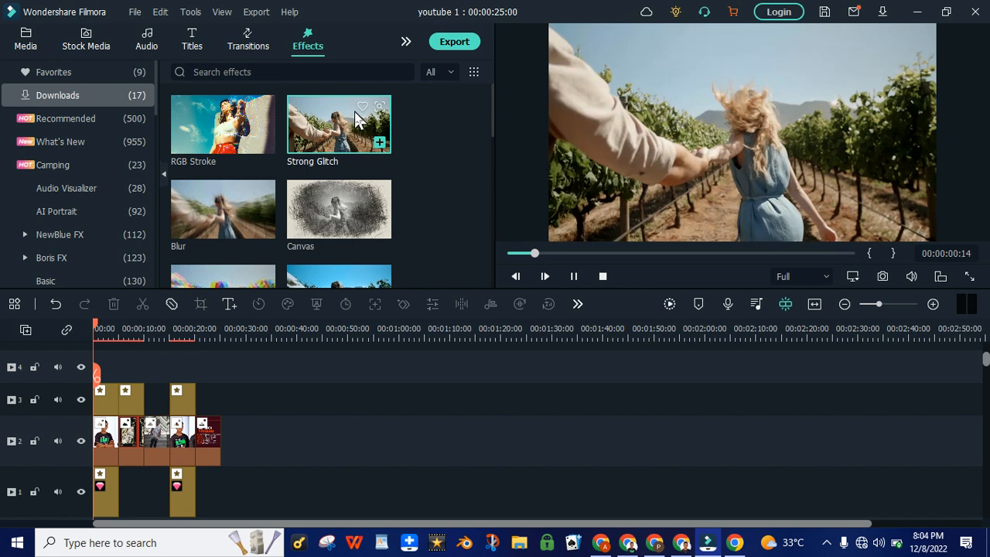
drag(356, 117, 147, 396)
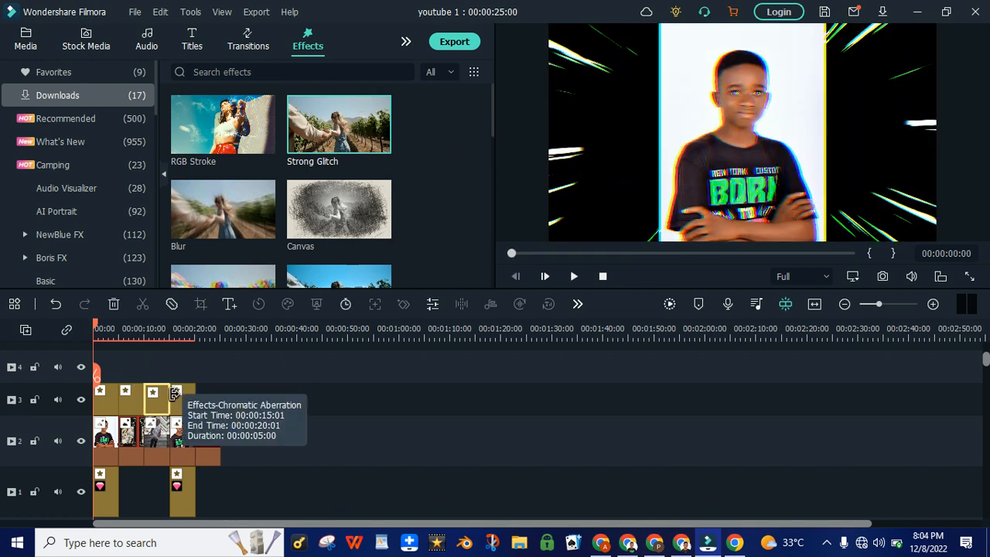
Place the downloaded TVwall effect on video track 3 above the fifth image
mouse_move(364, 224)
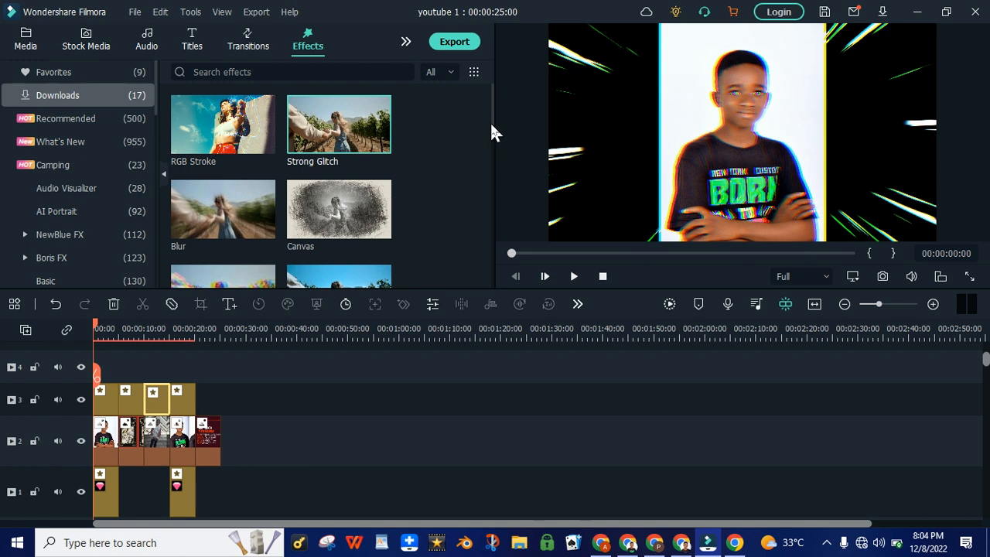
scroll(495, 137, down, 1)
mouse_move(495, 138)
mouse_down()
mouse_move(475, 253)
mouse_move(473, 213)
mouse_up()
drag(263, 198, 203, 403)
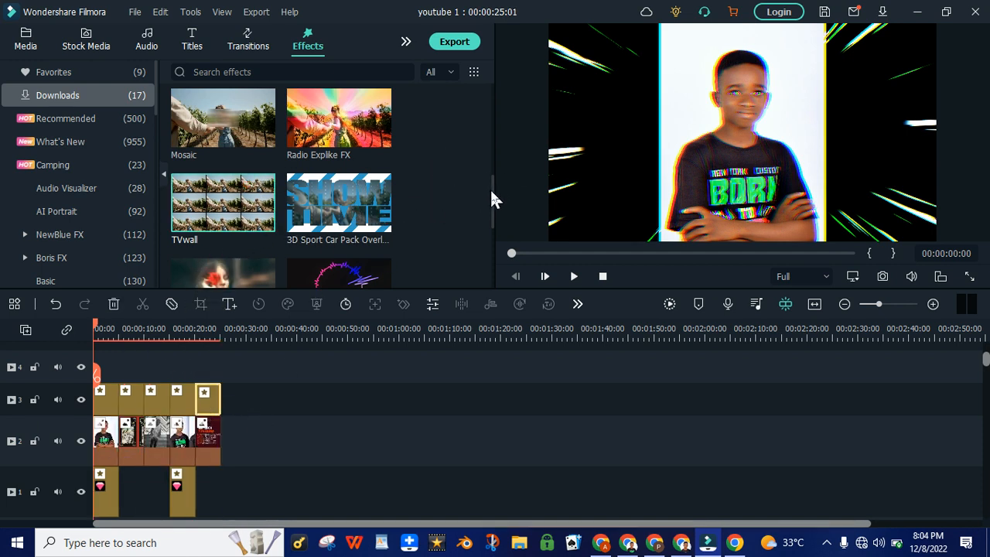
Preview the Iridescent Circle 3, Iridescent Circle 1 and Heartbeat effects in the Downloads category
scroll(348, 166, down, 3)
click(340, 183)
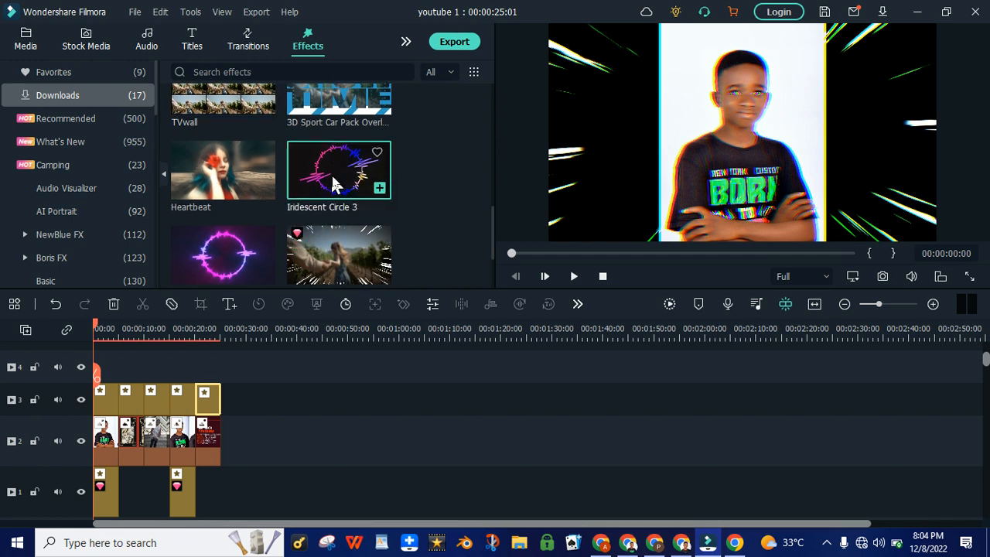
double_click(333, 182)
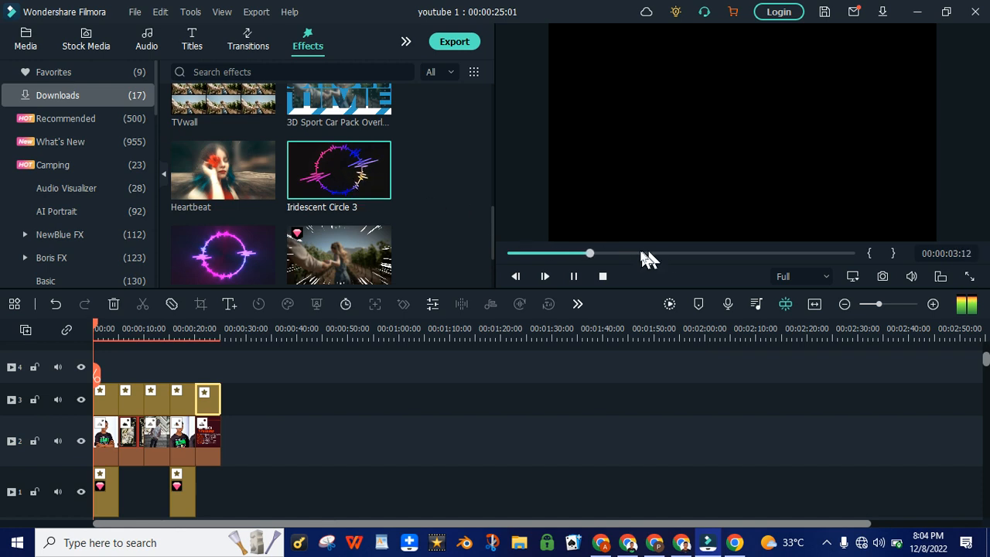
drag(601, 254, 447, 260)
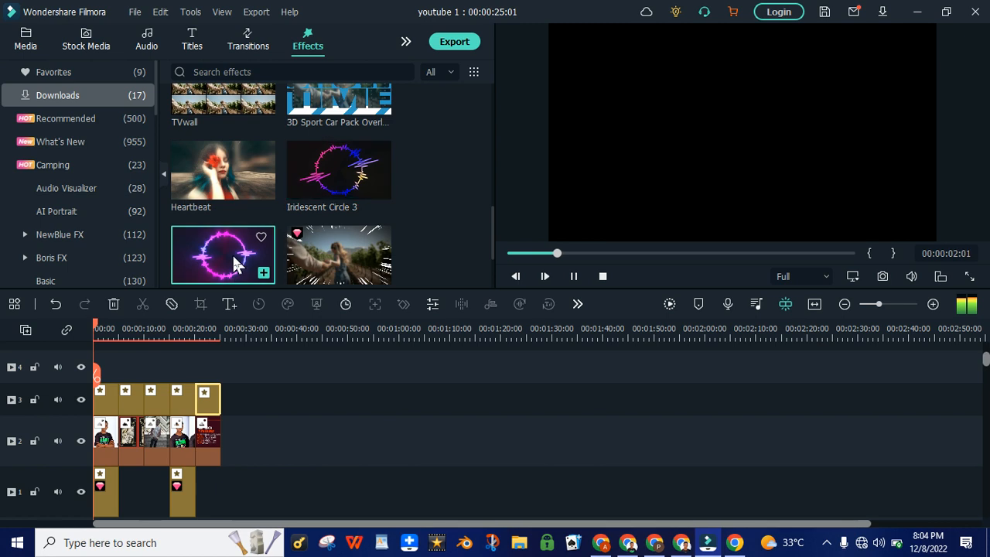
scroll(236, 260, down, 1)
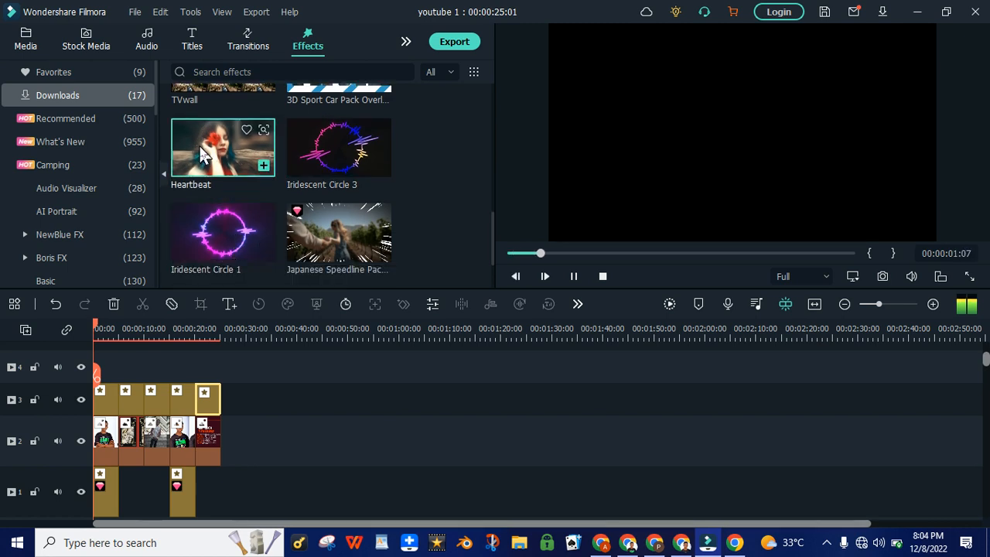
click(267, 167)
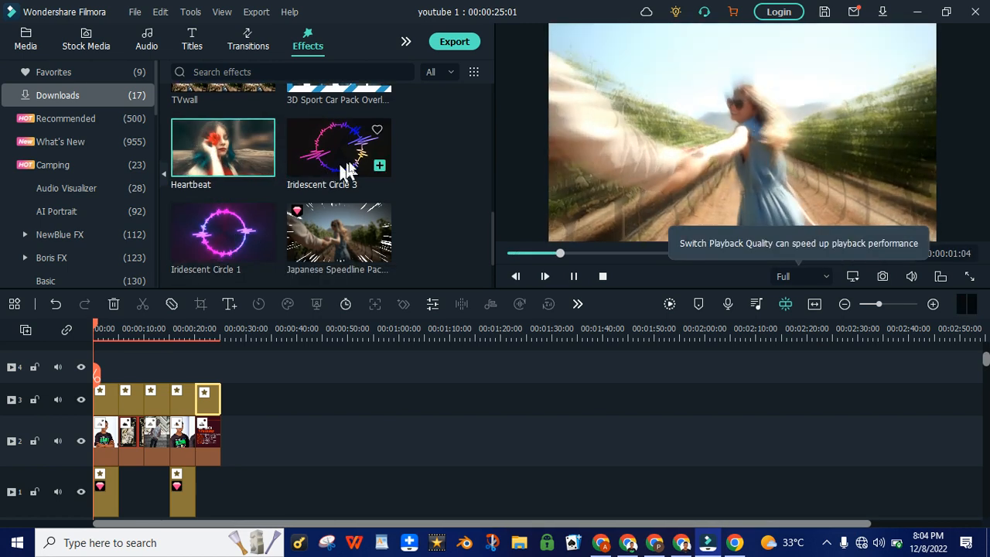
click(356, 165)
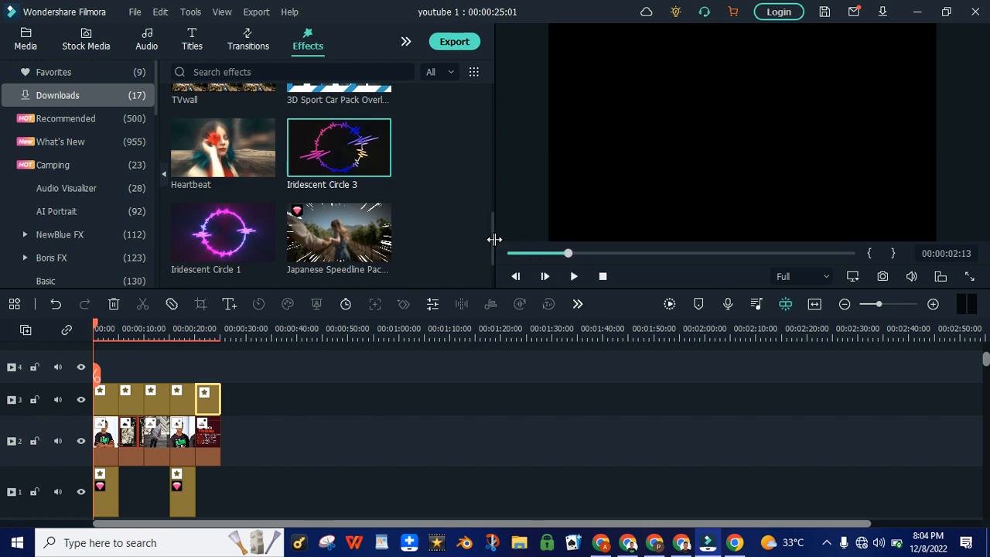
drag(493, 235, 497, 149)
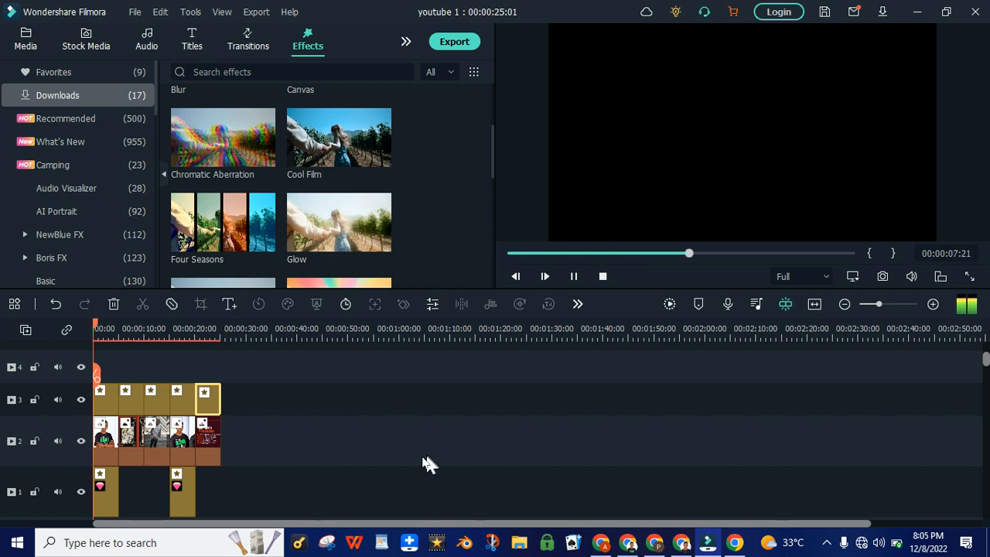
Play the image sequence with its effects from the beginning
click(355, 435)
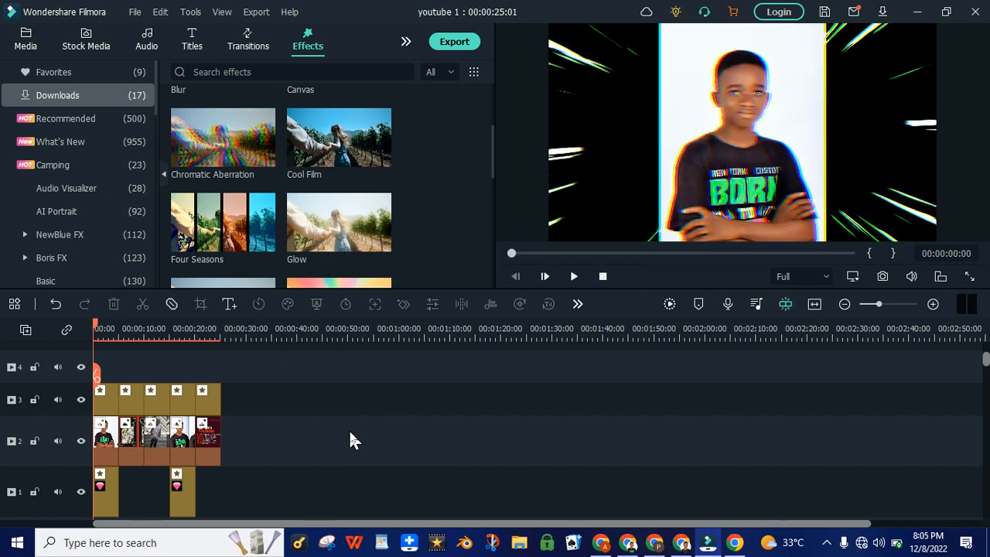
key(space)
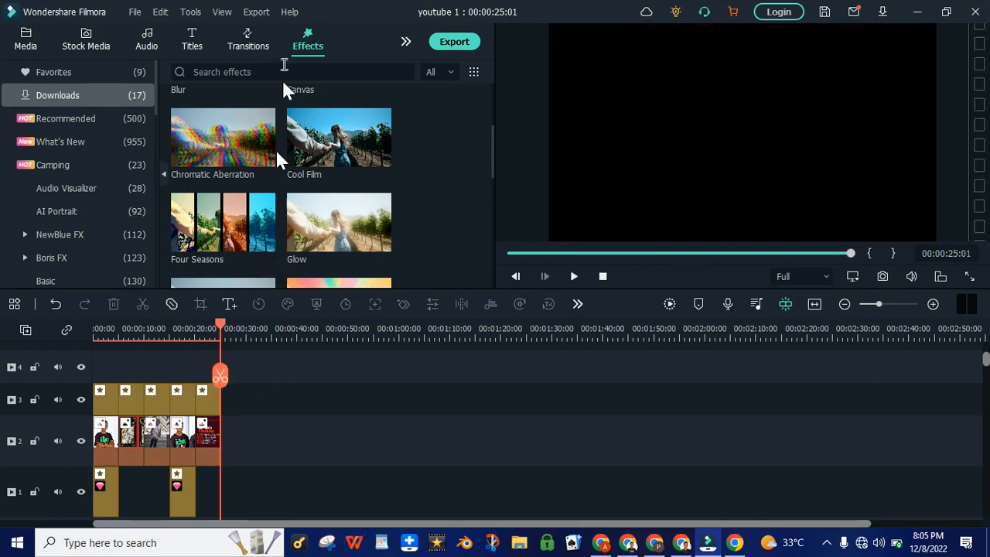
Place the Dissolve transition between the first and second images on video track 2 and play that part back
click(263, 35)
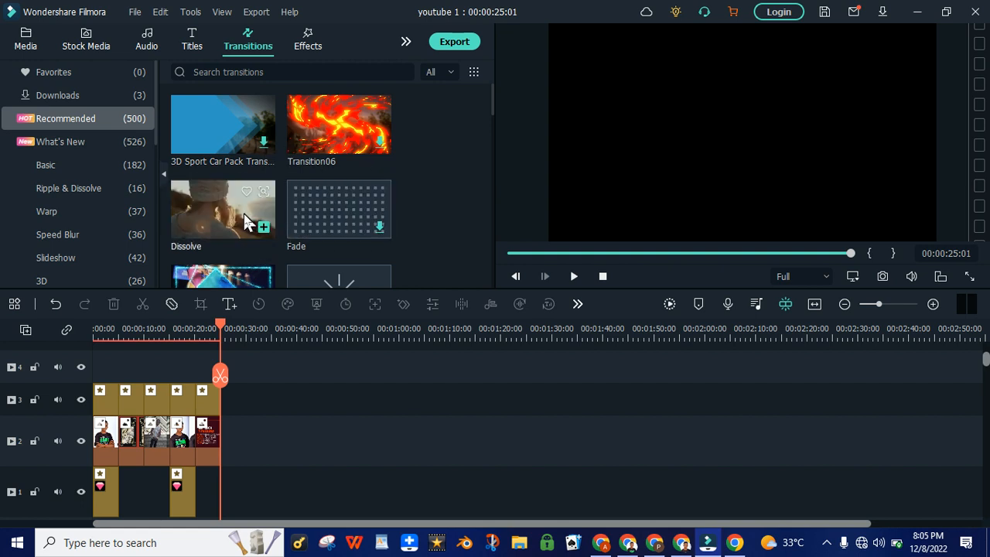
drag(246, 220, 116, 427)
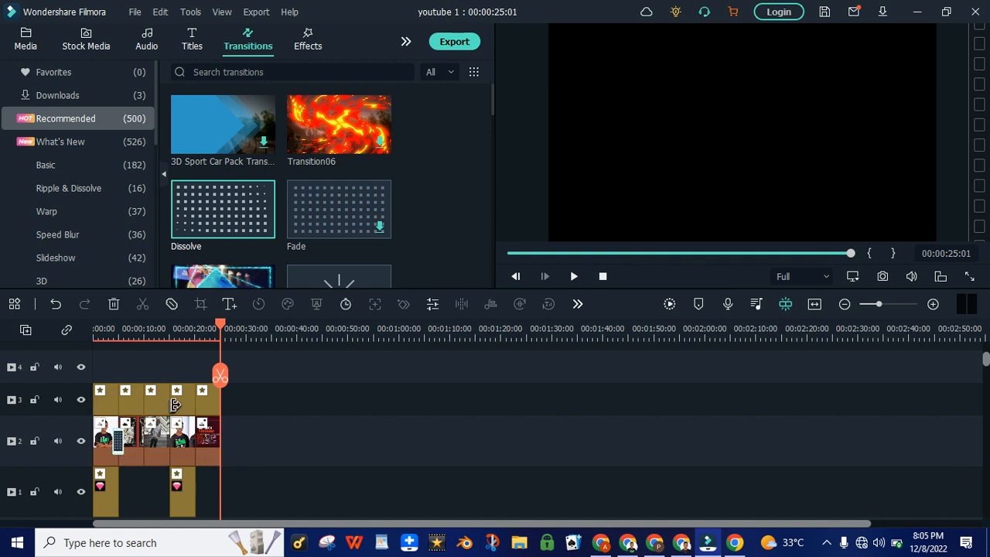
drag(223, 329, 89, 339)
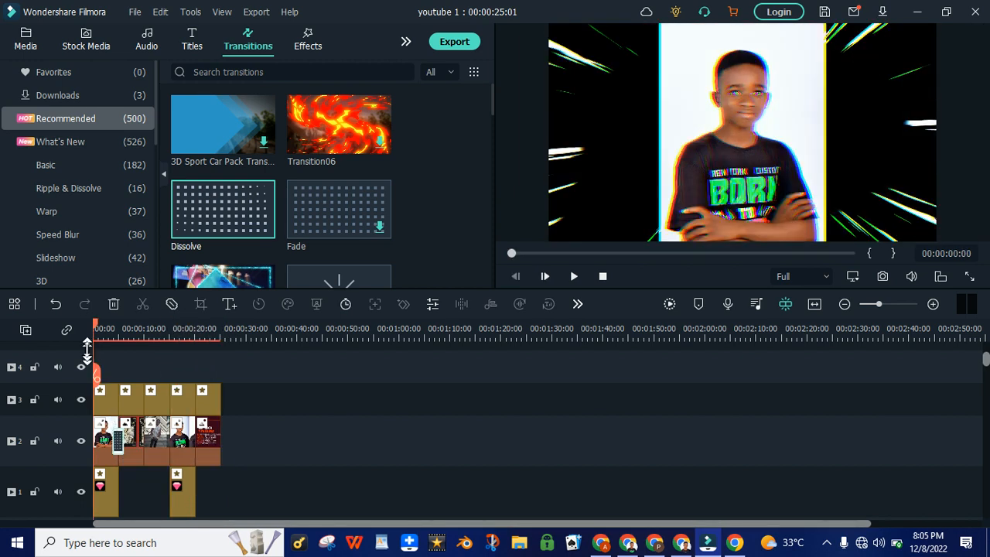
drag(99, 333, 114, 334)
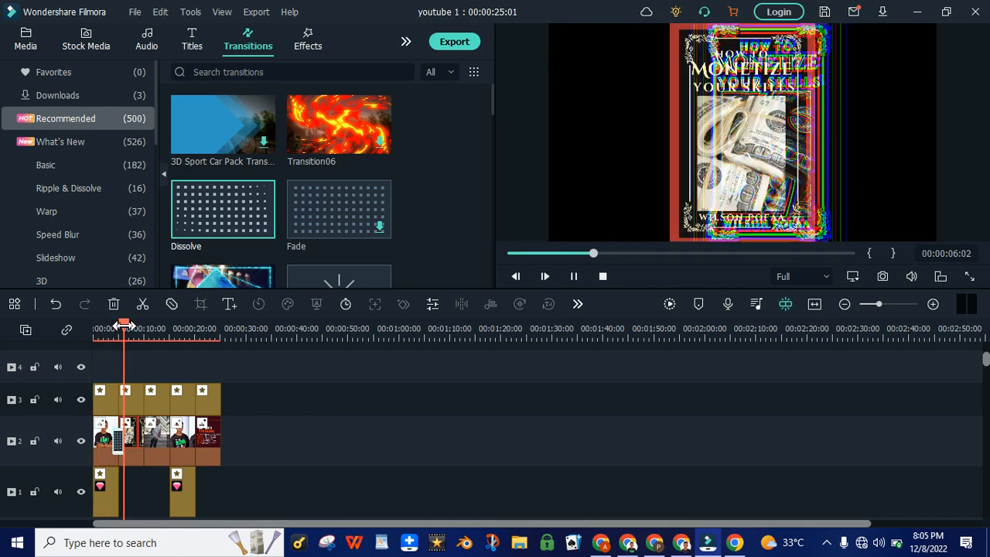
mouse_move(123, 323)
mouse_down()
mouse_move(133, 325)
mouse_move(114, 323)
mouse_up()
key(space)
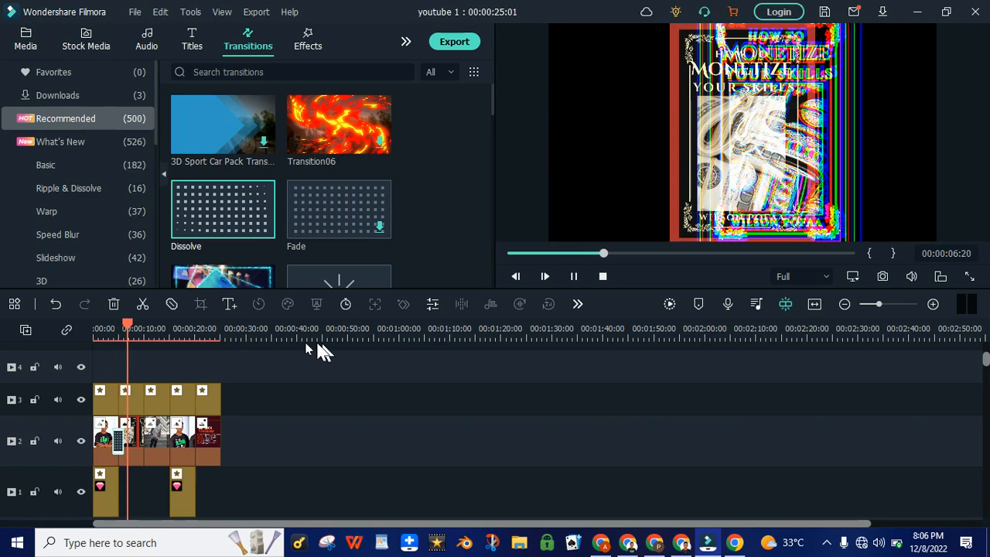
click(133, 328)
drag(133, 328, 110, 318)
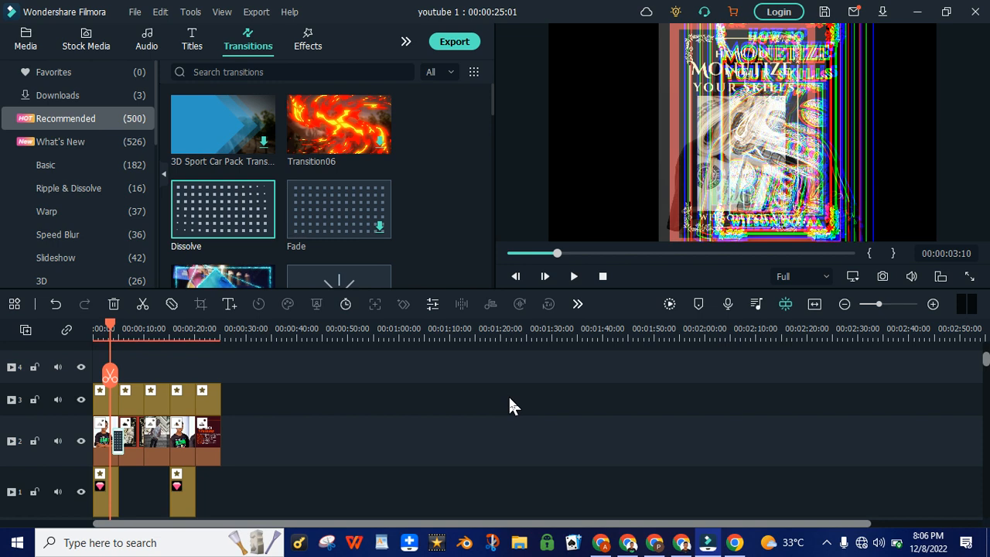
Place the Dissolve transition at the remaining three cuts between the images on video track 2
mouse_move(232, 229)
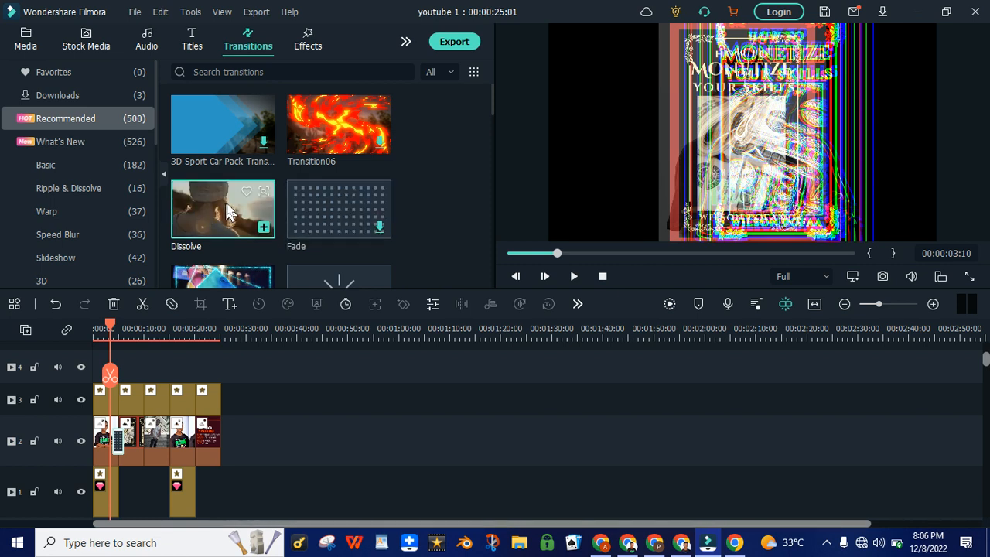
mouse_move(231, 213)
mouse_down()
mouse_move(196, 275)
mouse_move(127, 464)
mouse_move(154, 464)
mouse_move(140, 458)
mouse_up()
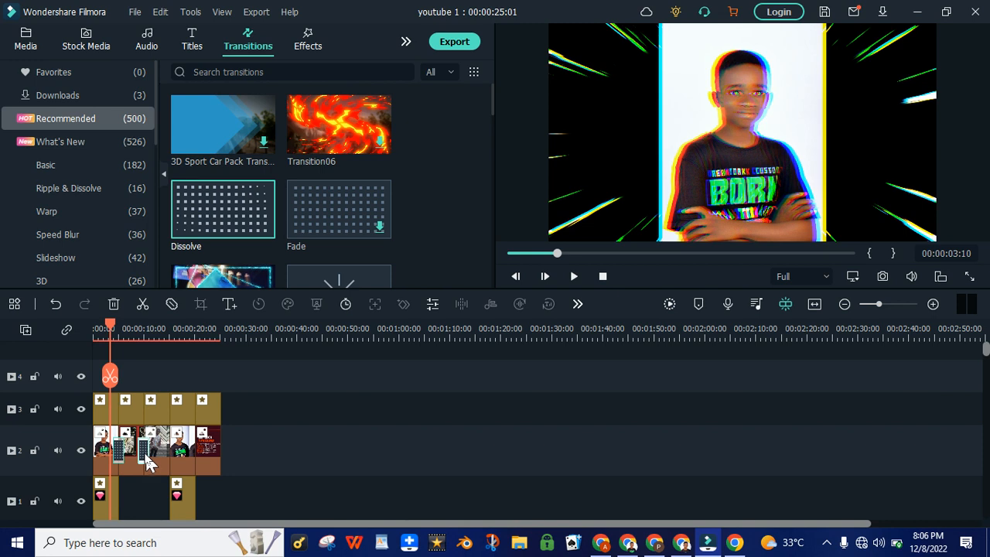
drag(246, 224, 196, 455)
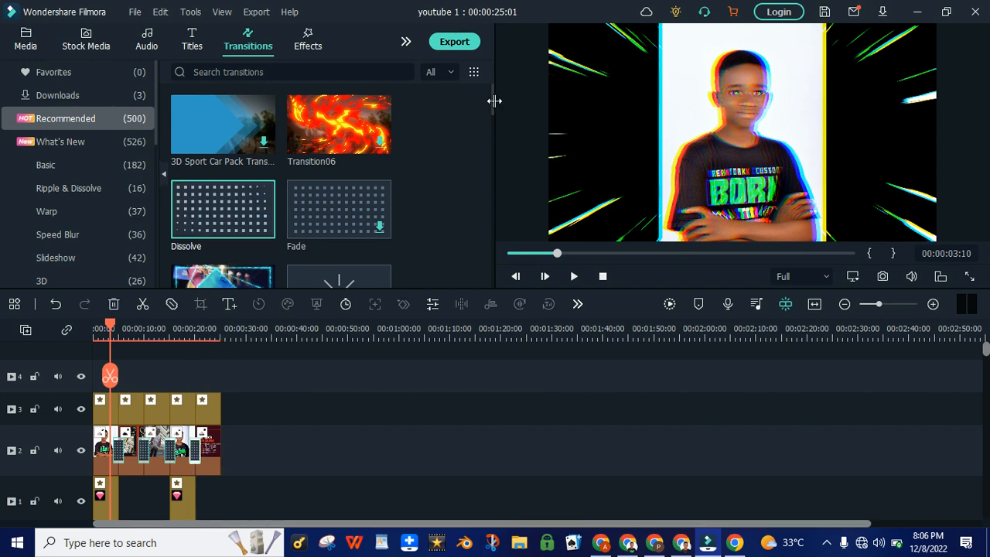
Preview the Dissolve transition in the Recommended category and try to preview the undownloaded Fade transition
mouse_move(495, 108)
mouse_down()
mouse_move(491, 132)
mouse_move(496, 125)
mouse_up()
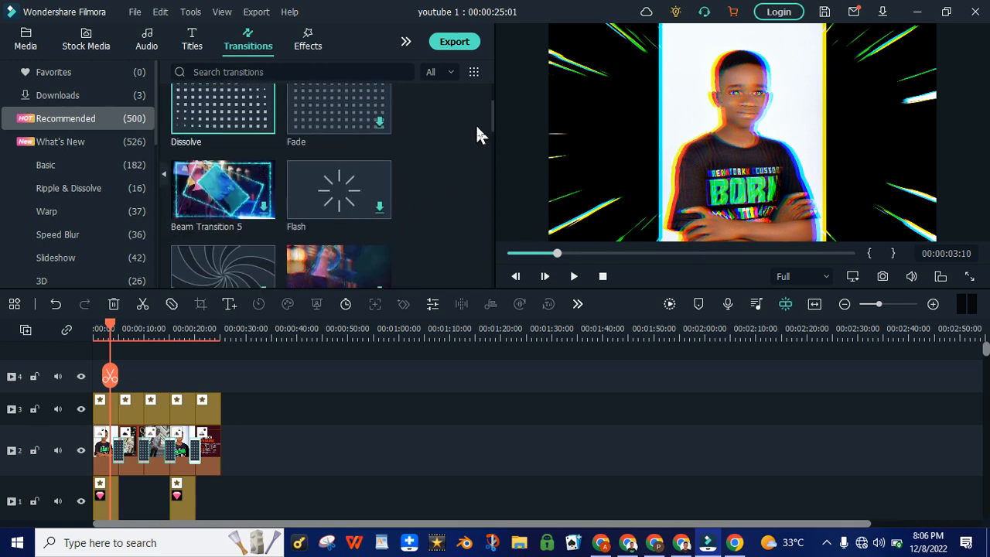
drag(492, 121, 495, 99)
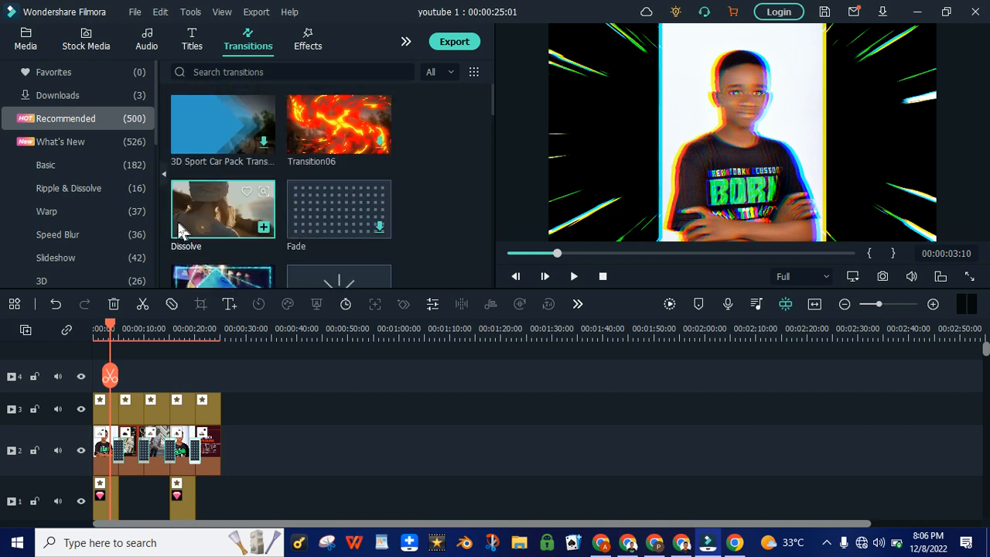
click(182, 230)
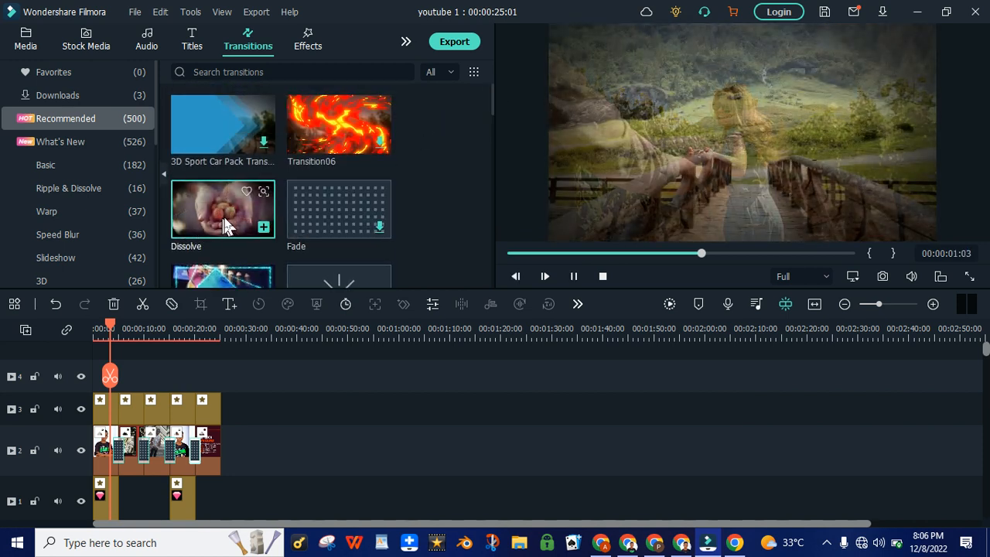
click(322, 214)
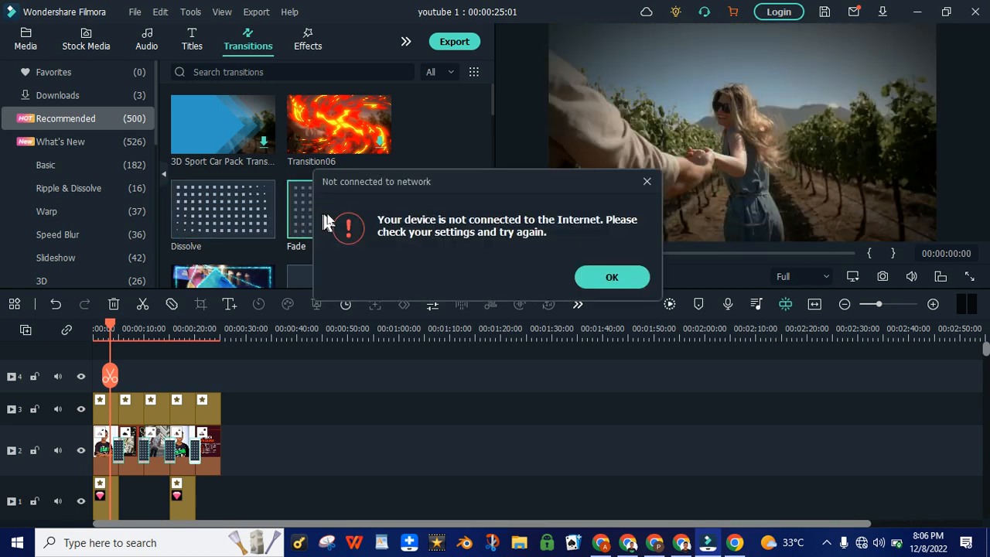
click(630, 277)
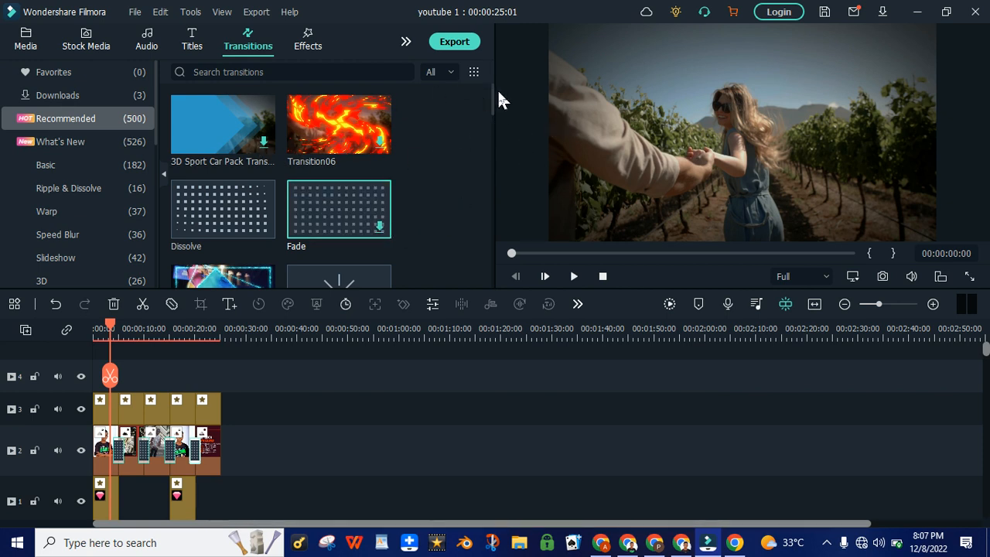
Preview the Warp Zoom 5 transition in the Downloads category
drag(491, 89, 490, 149)
click(48, 95)
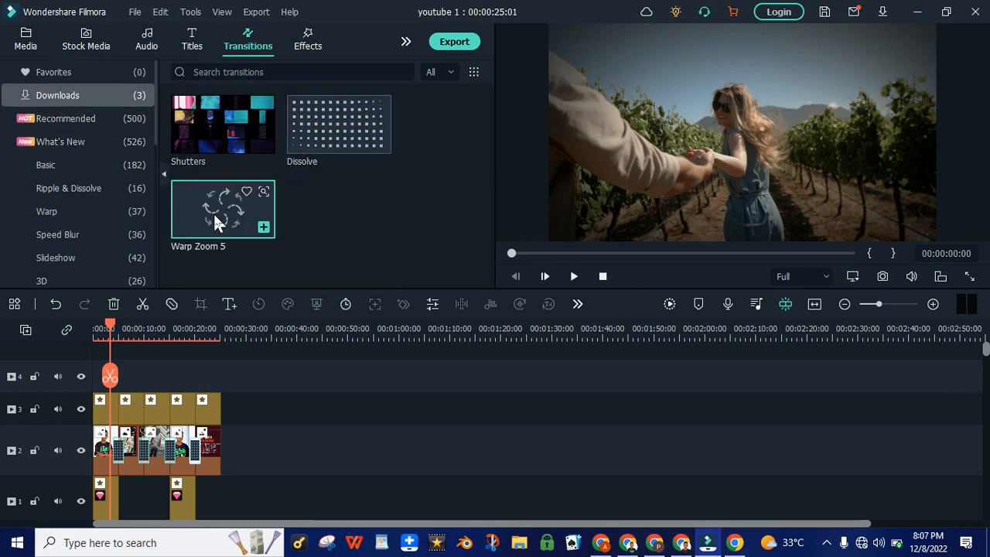
click(214, 215)
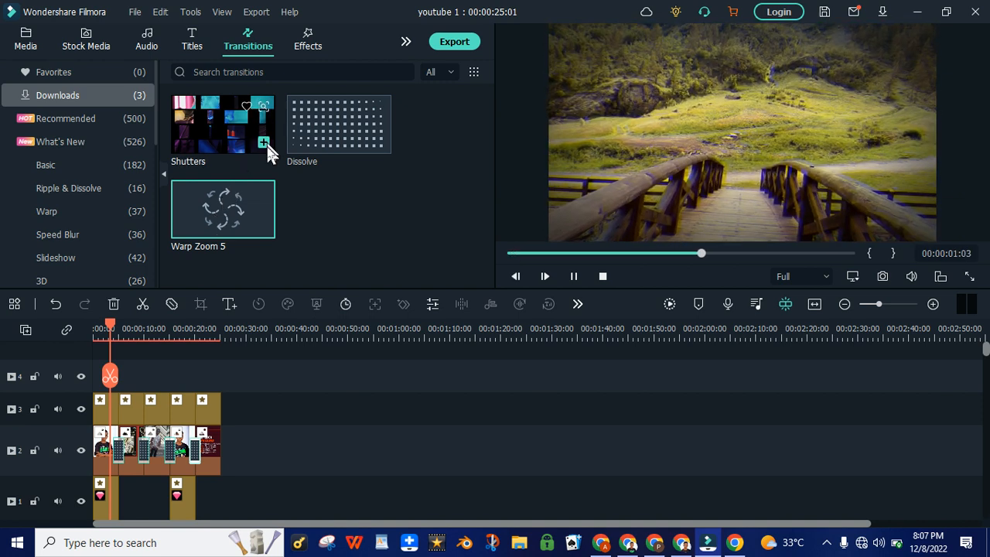
drag(224, 205, 215, 229)
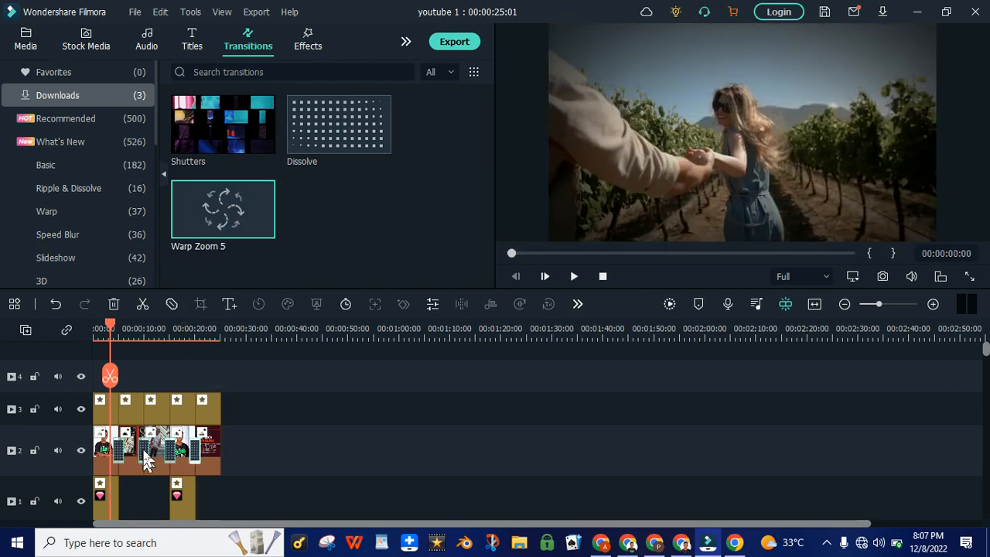
Delete the Dissolve transitions between the second and third images and between the fourth and fifth images
drag(144, 452, 206, 462)
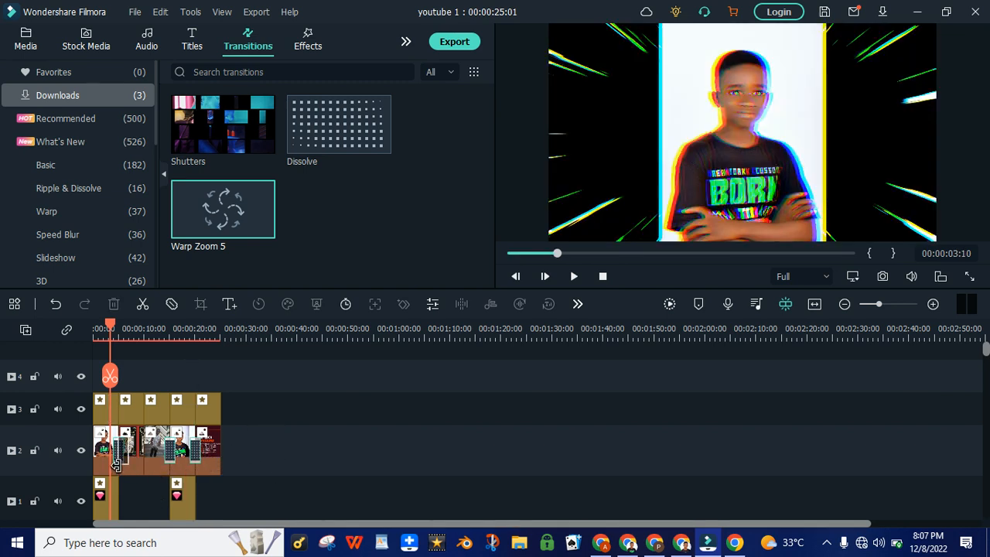
drag(113, 469, 184, 458)
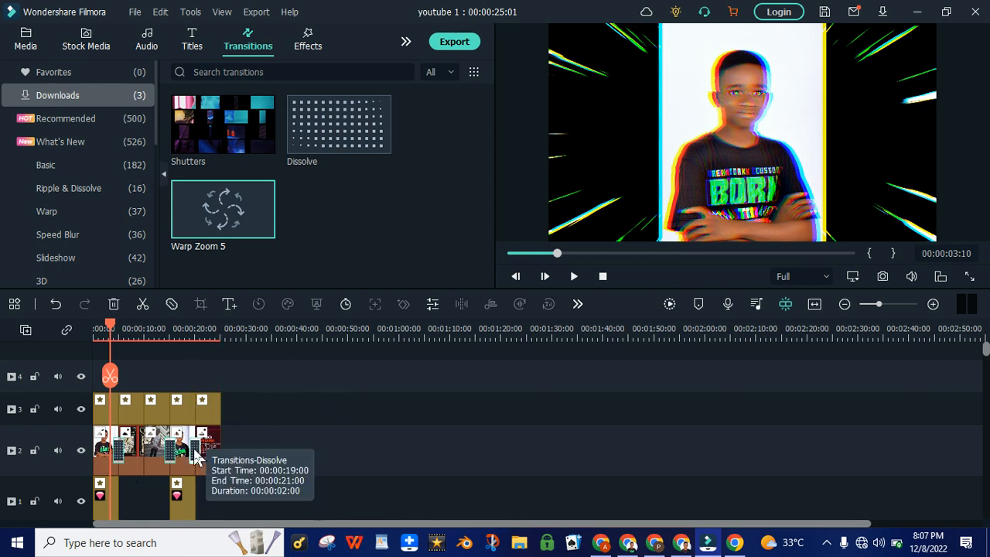
right_click(195, 454)
click(249, 387)
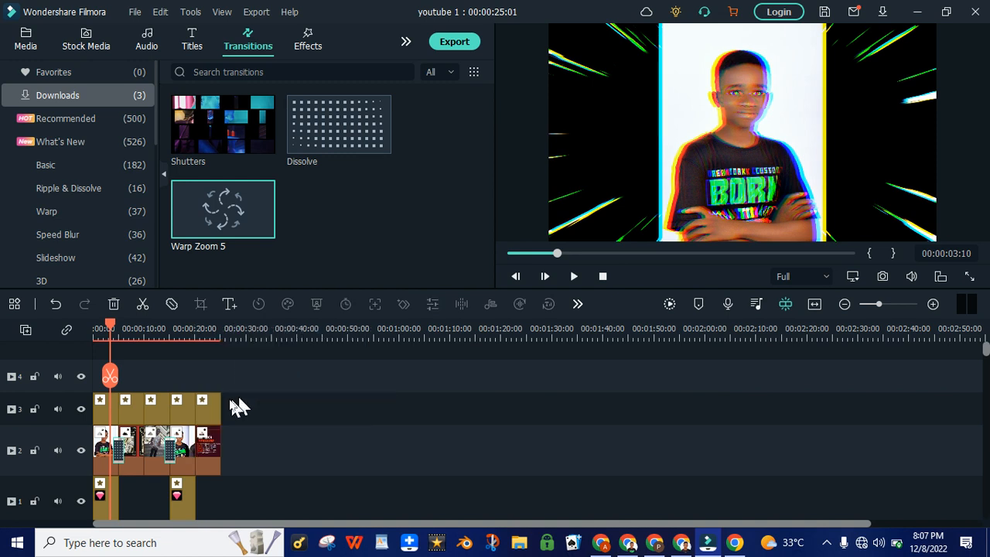
Place Warp Zoom 5 between the fourth and fifth images and between the second and third images, and play the sequence from the start
drag(222, 205, 192, 396)
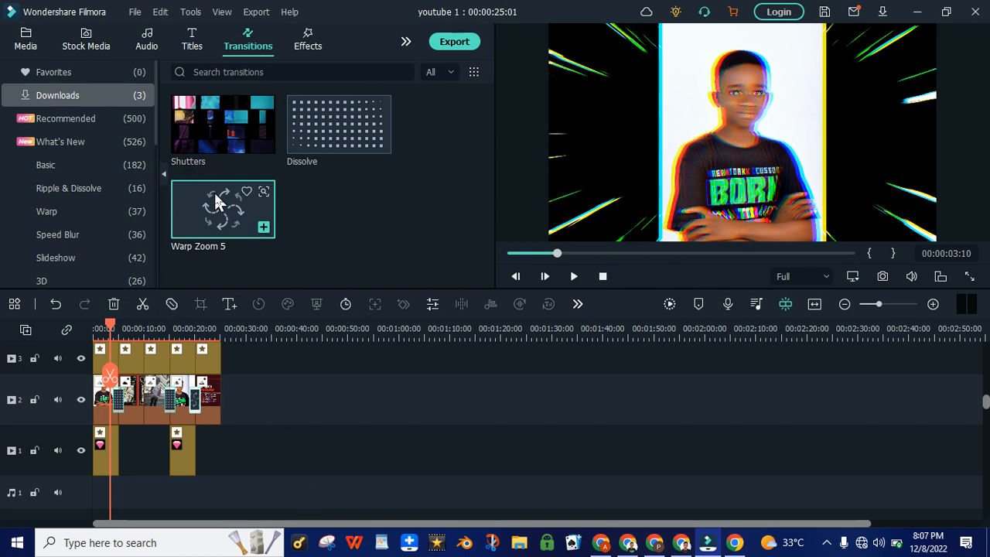
drag(214, 198, 140, 390)
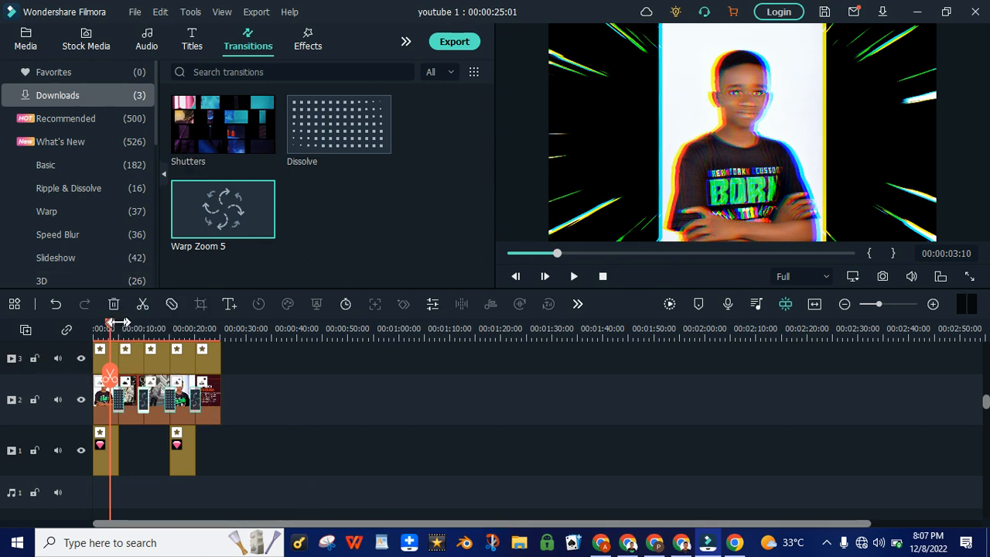
drag(117, 322, 80, 322)
key(space)
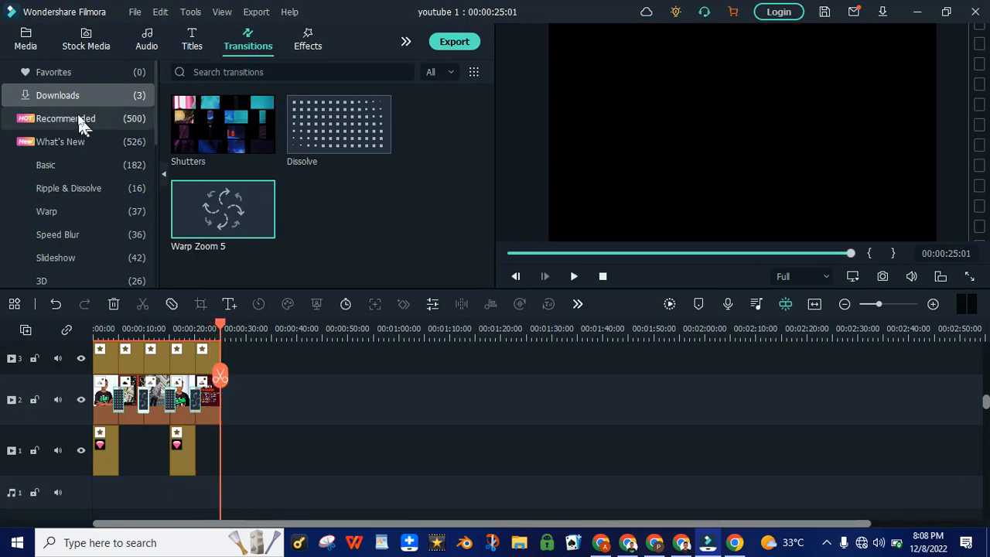
Place the paid Japanese Speedline effect on video track 1 below the third image in trial mode, and play the start of the sequence
click(320, 51)
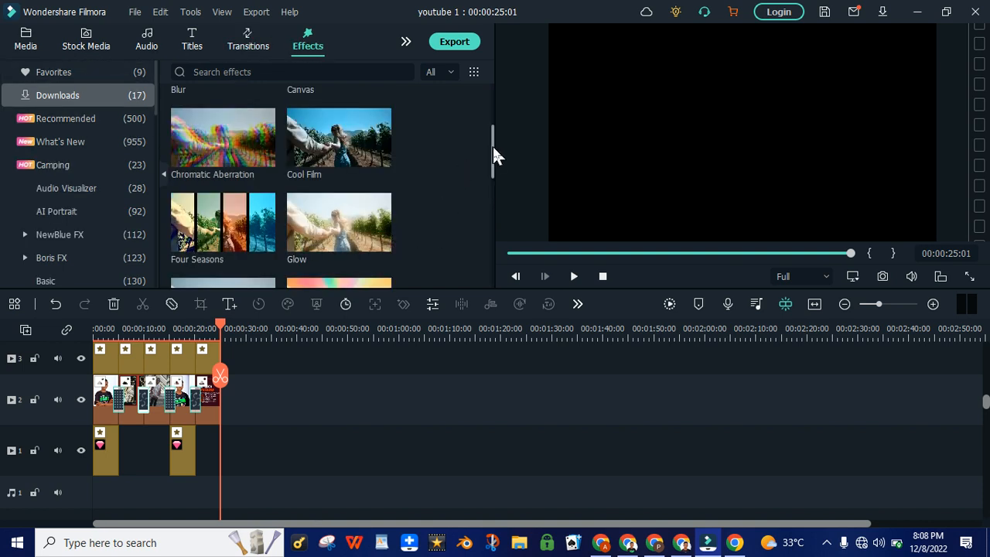
drag(493, 160, 487, 237)
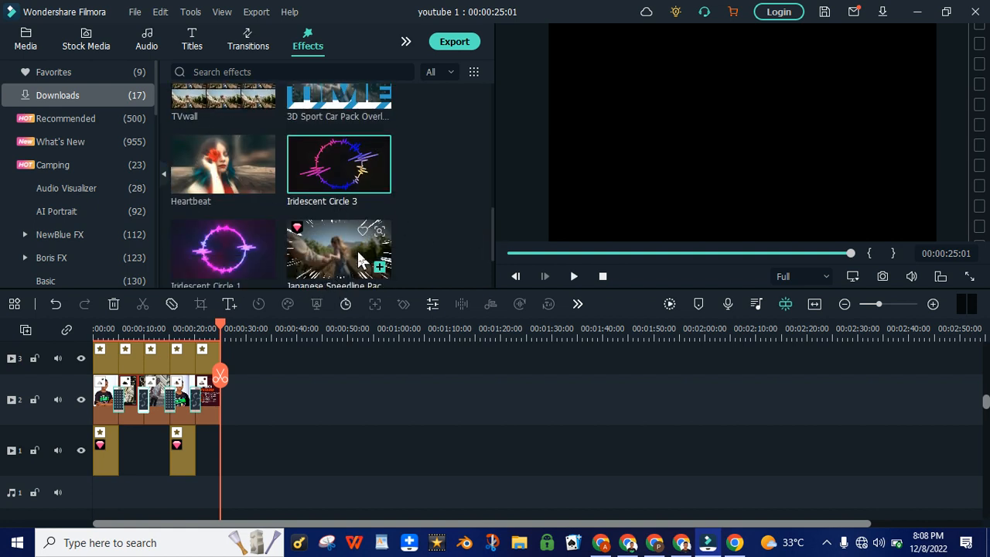
drag(351, 251, 137, 441)
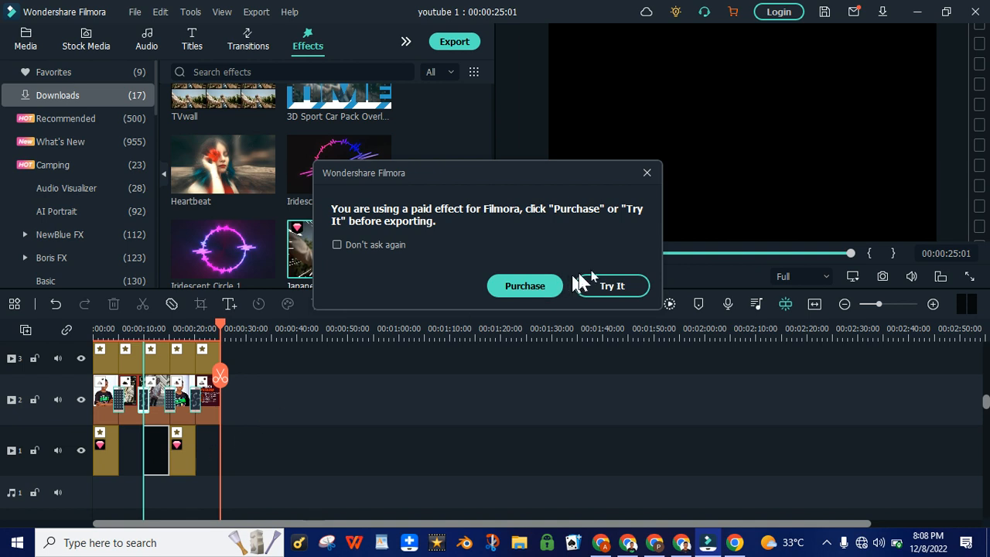
click(611, 286)
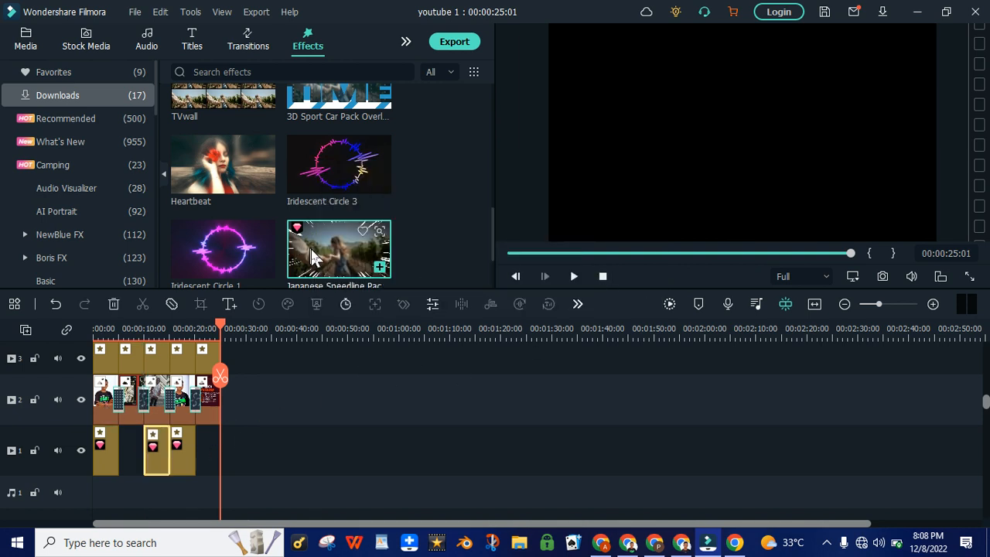
key(space)
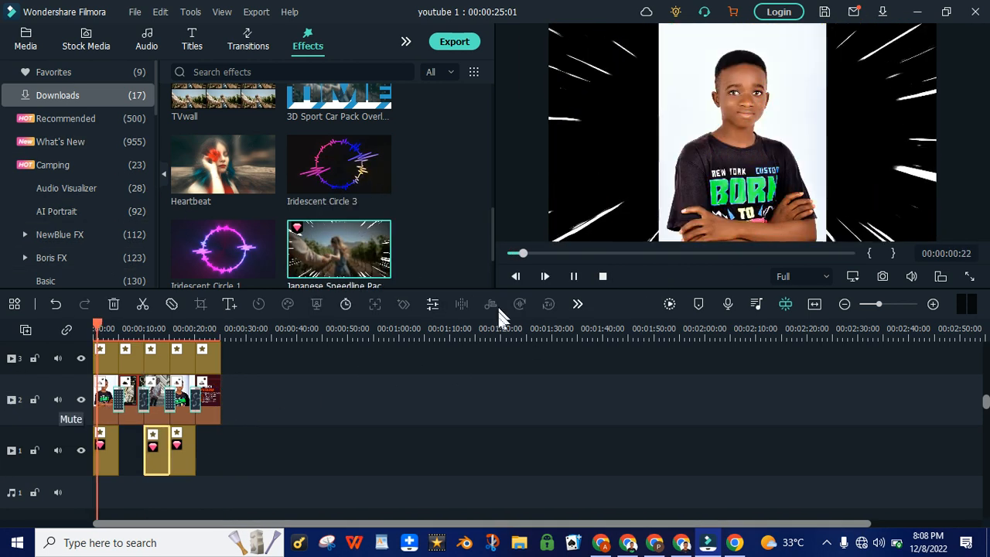
key(space)
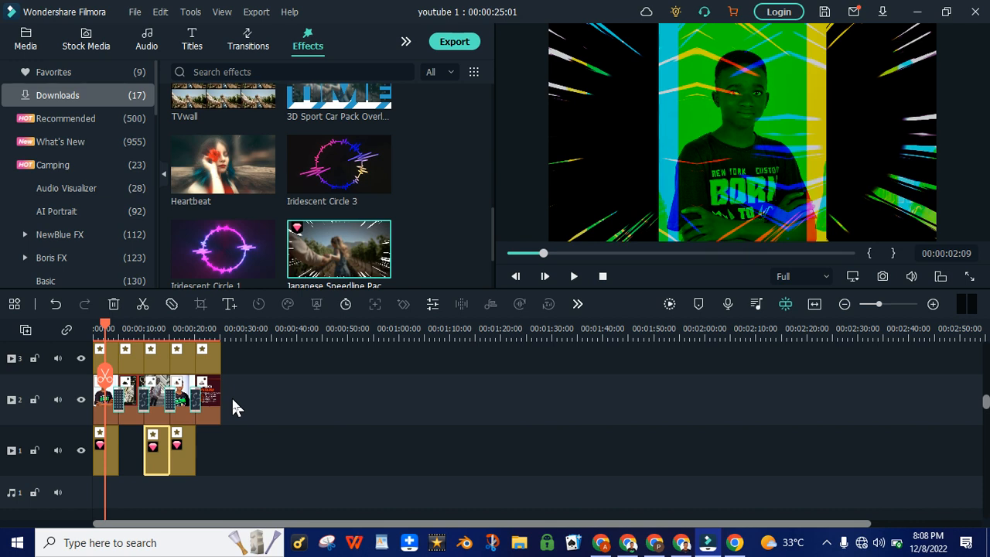
Browse the audio library's Downloads and Recommended categories for a track to use
click(151, 48)
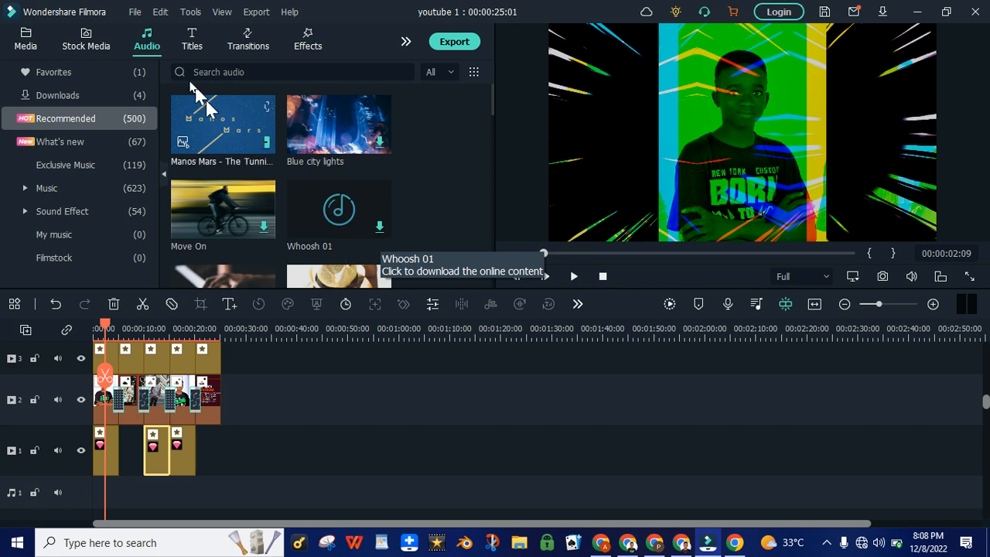
click(122, 89)
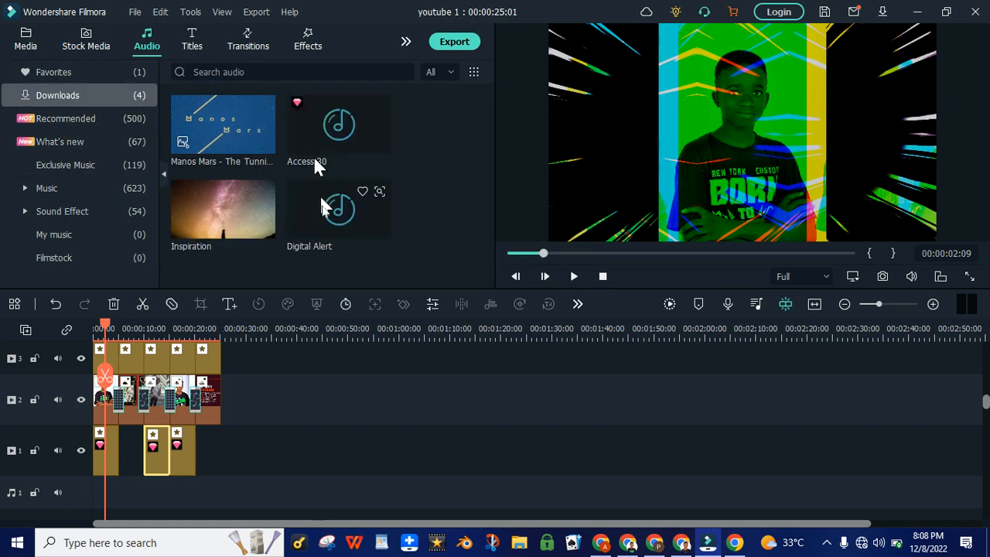
drag(213, 135, 176, 333)
drag(235, 95, 213, 153)
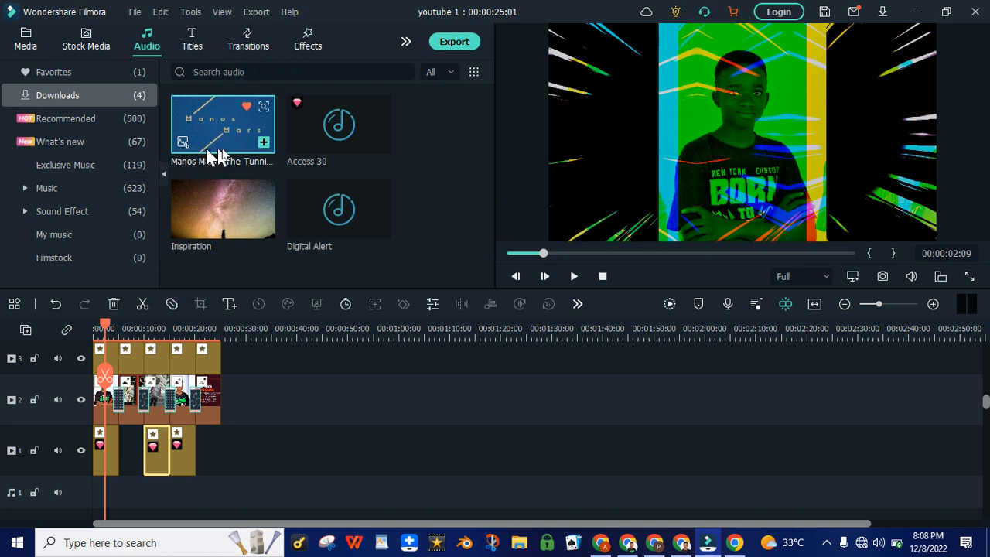
click(123, 120)
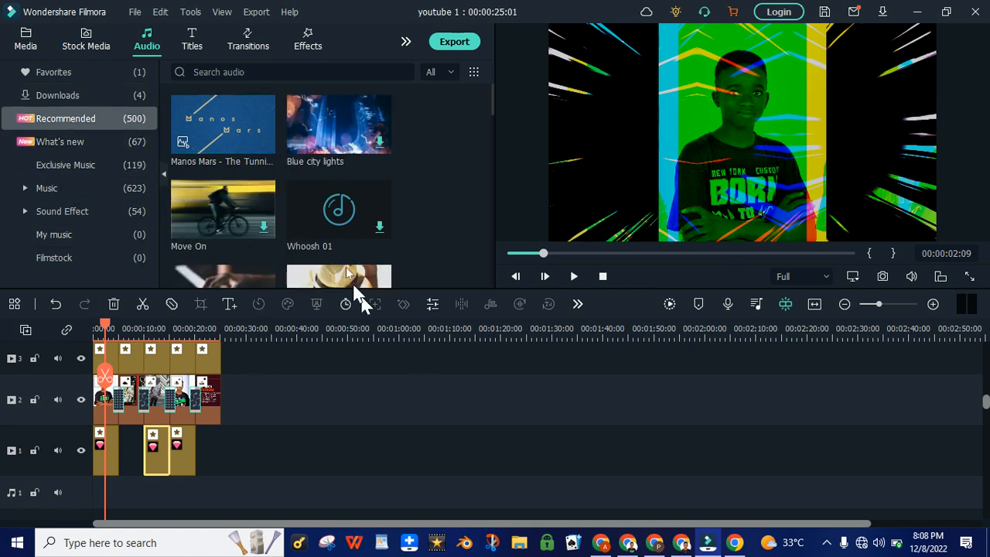
Place the downloaded Manos Mars track at the start of audio track 1 and trim its end to match the end of the image sequence
click(137, 96)
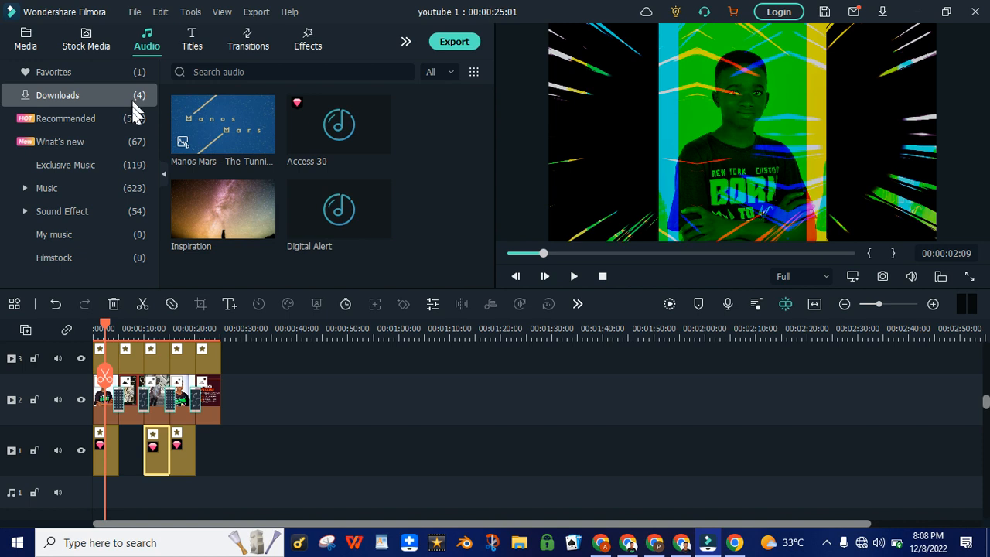
drag(232, 120, 92, 501)
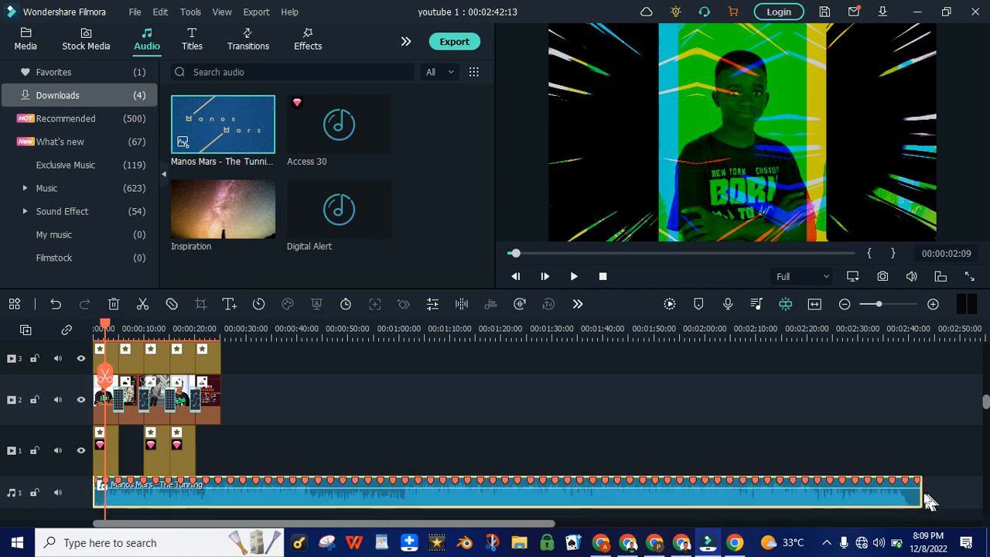
drag(919, 492, 203, 430)
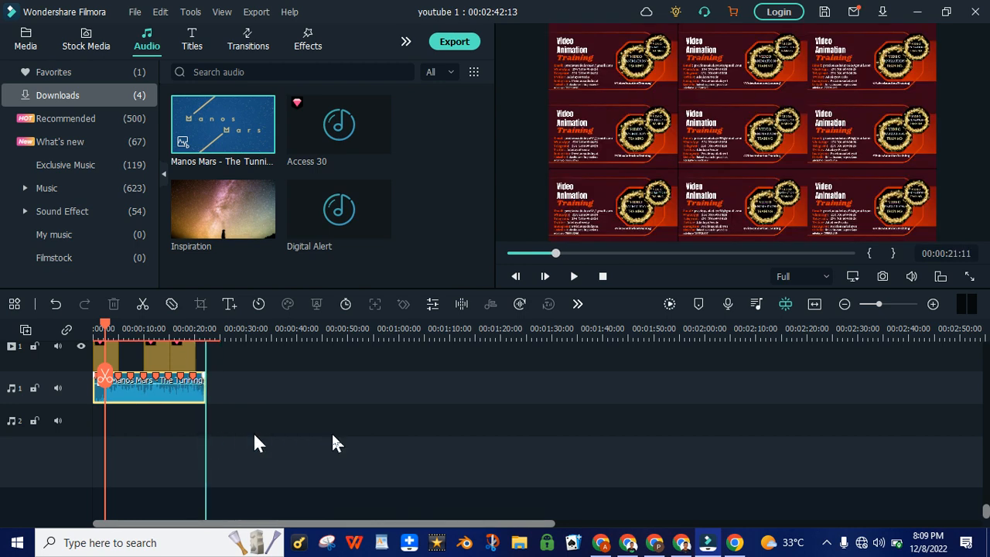
drag(985, 508, 986, 424)
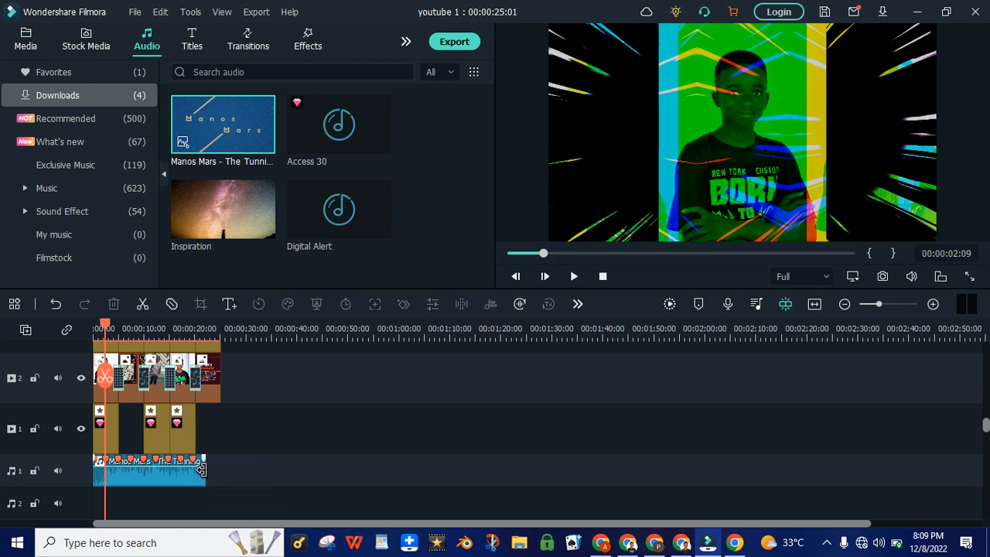
click(200, 469)
mouse_move(200, 469)
mouse_down()
mouse_move(544, 471)
mouse_move(23, 499)
mouse_move(729, 513)
mouse_move(336, 506)
mouse_move(201, 468)
mouse_move(219, 469)
mouse_up()
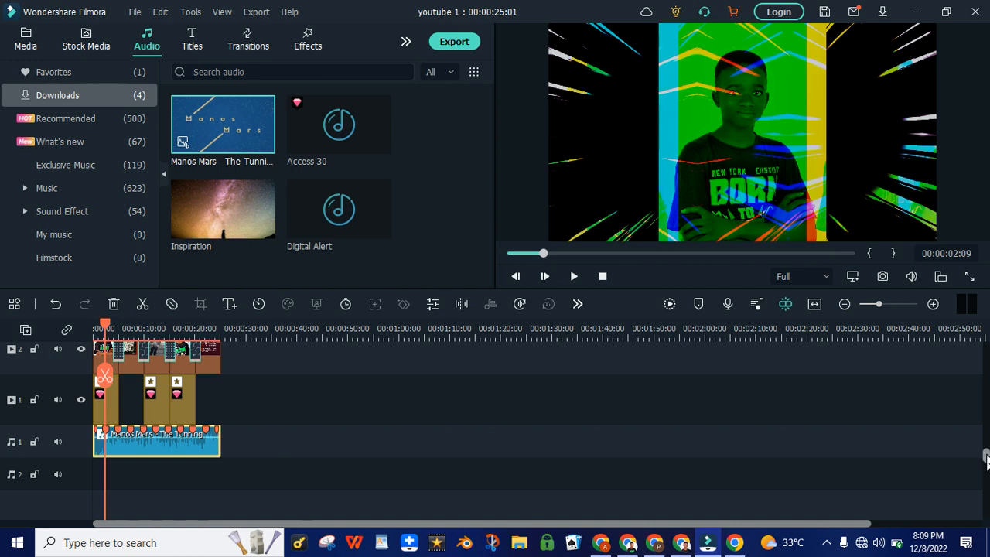
Play the opening images from the start of the timeline together with the added music, and stop during the second image
drag(986, 456, 986, 407)
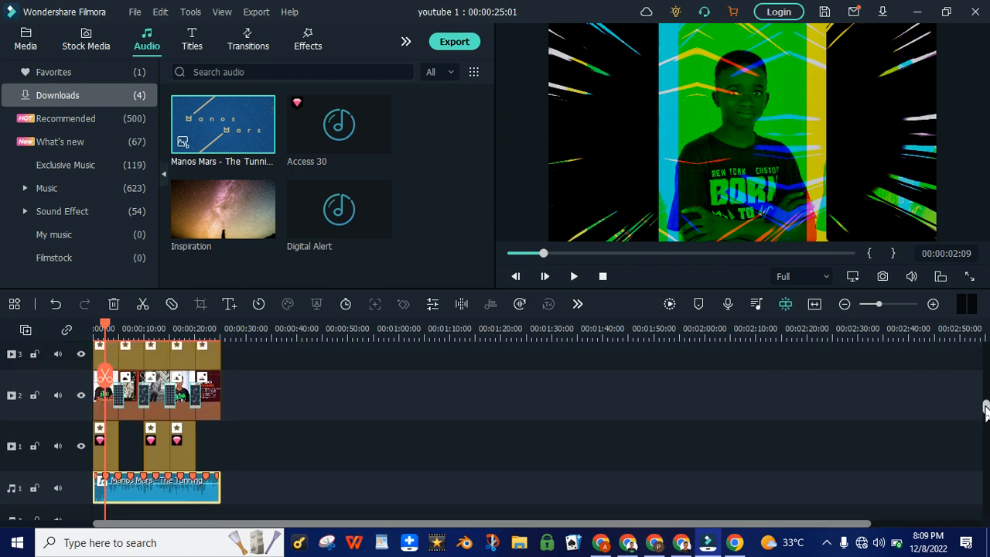
key(space)
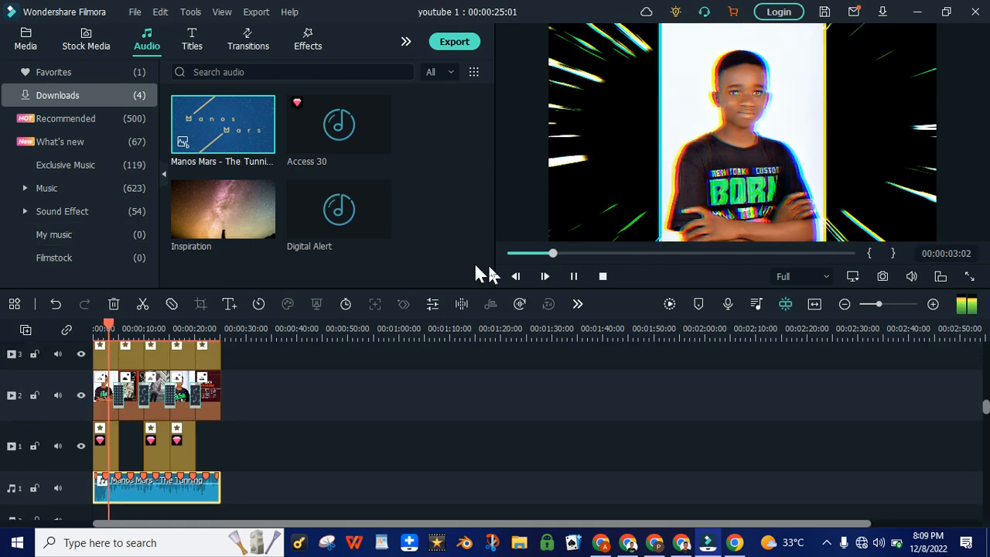
drag(114, 331, 94, 331)
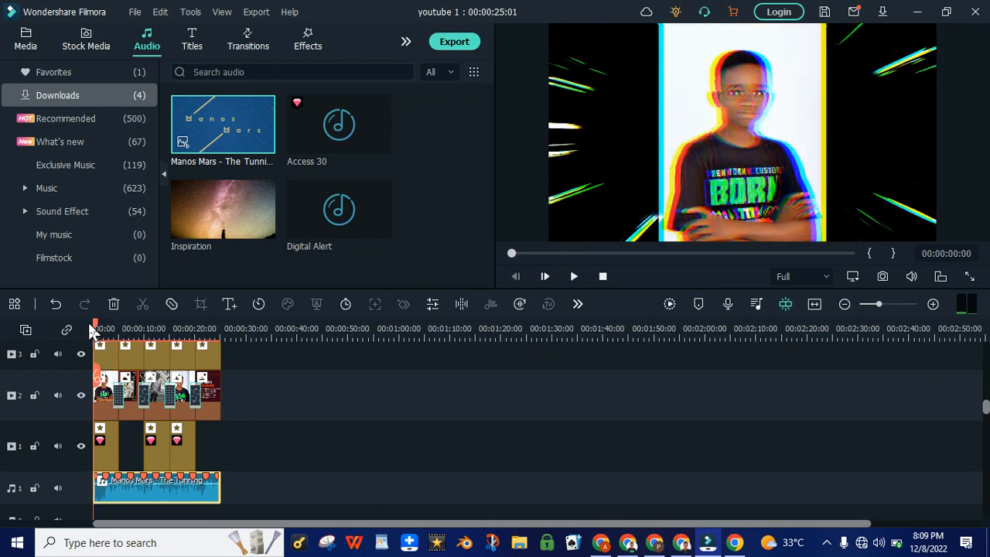
key(space)
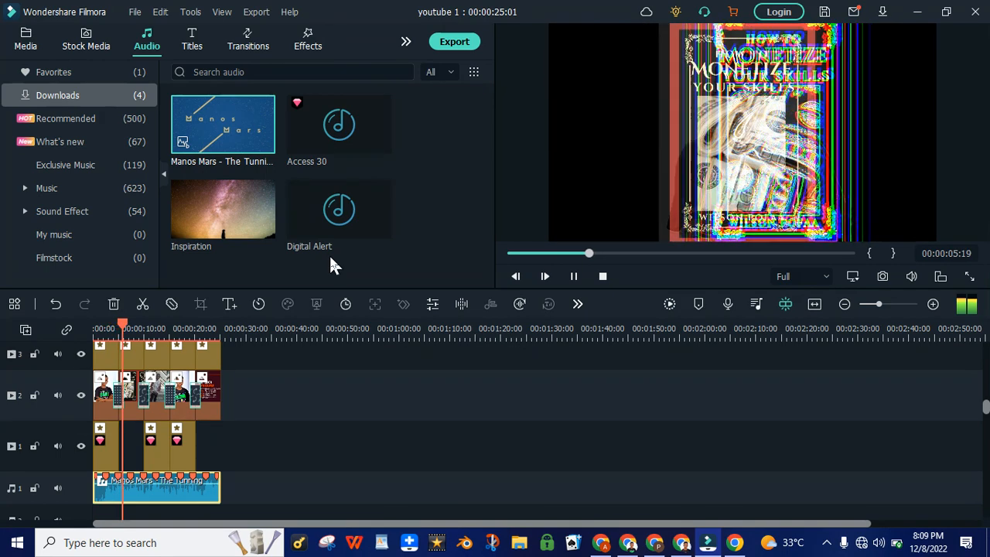
key(space)
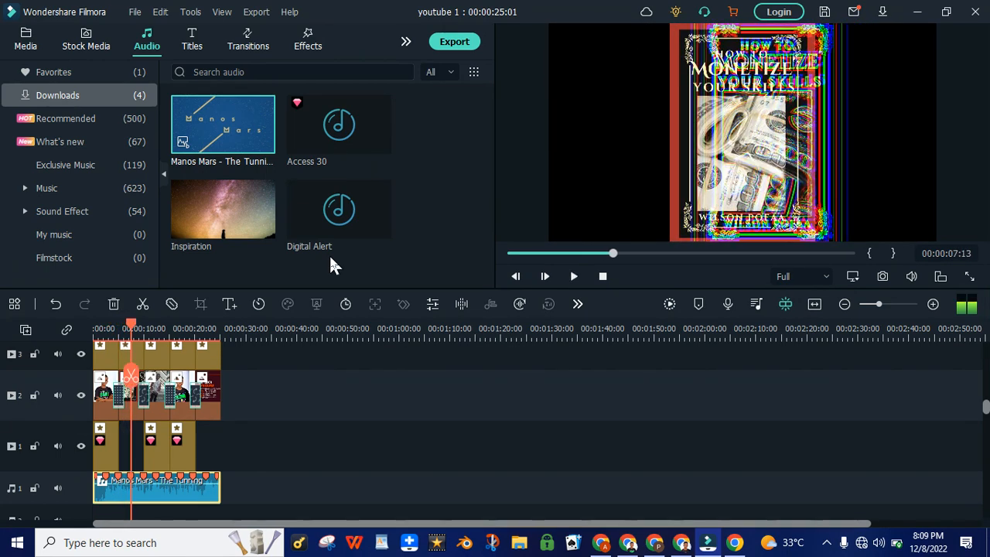
Try out the trim edges of the first, second and last images on video track 2, keeping their original durations
click(102, 393)
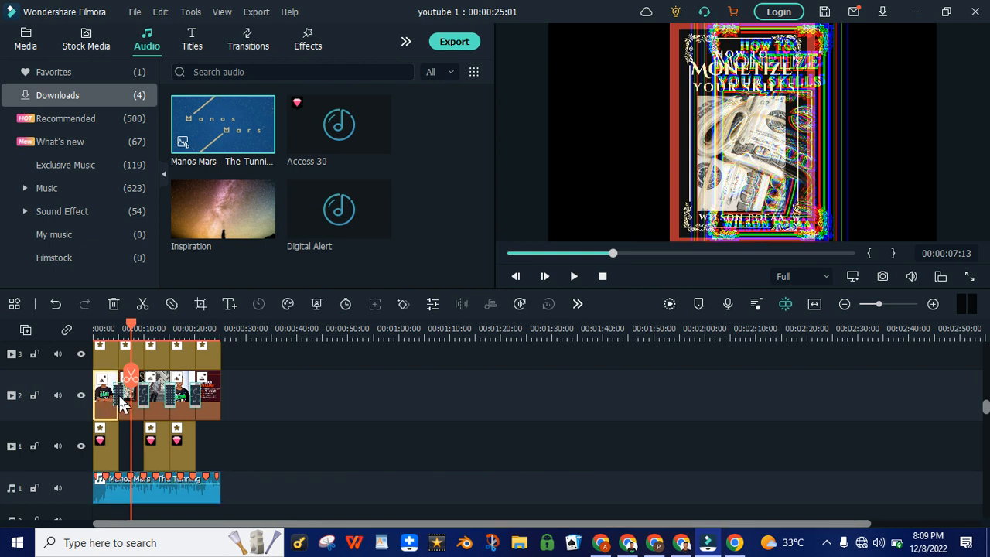
drag(91, 396, 114, 408)
drag(95, 398, 96, 399)
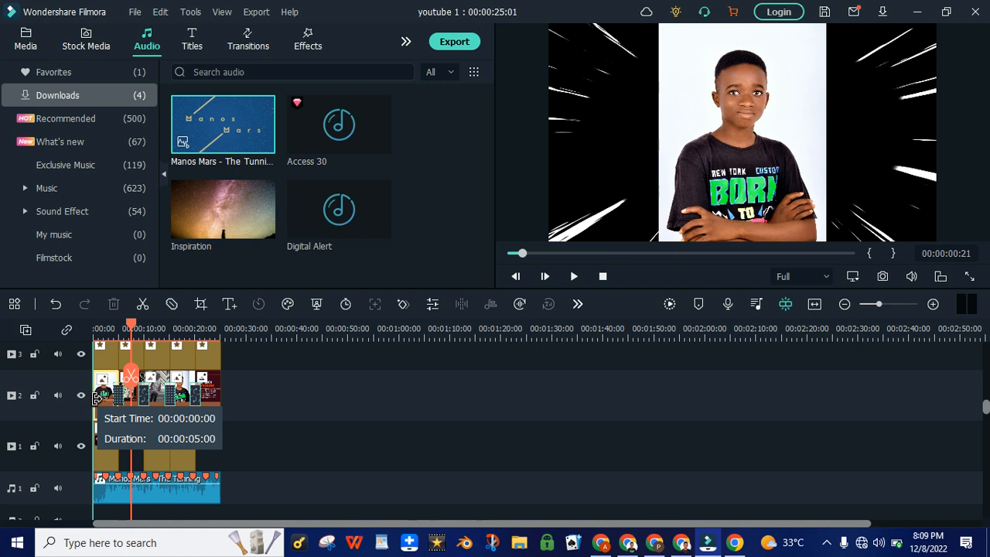
drag(96, 399, 97, 398)
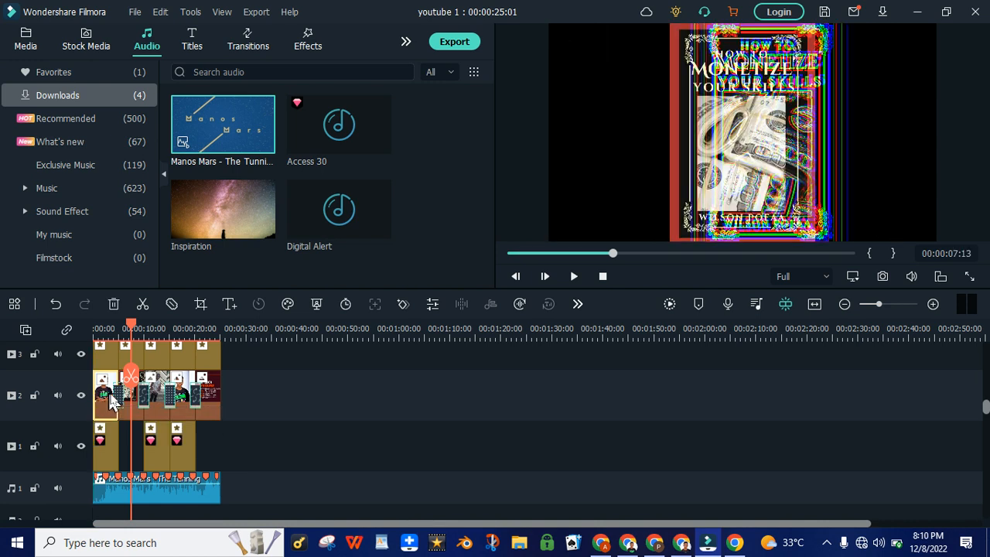
click(132, 412)
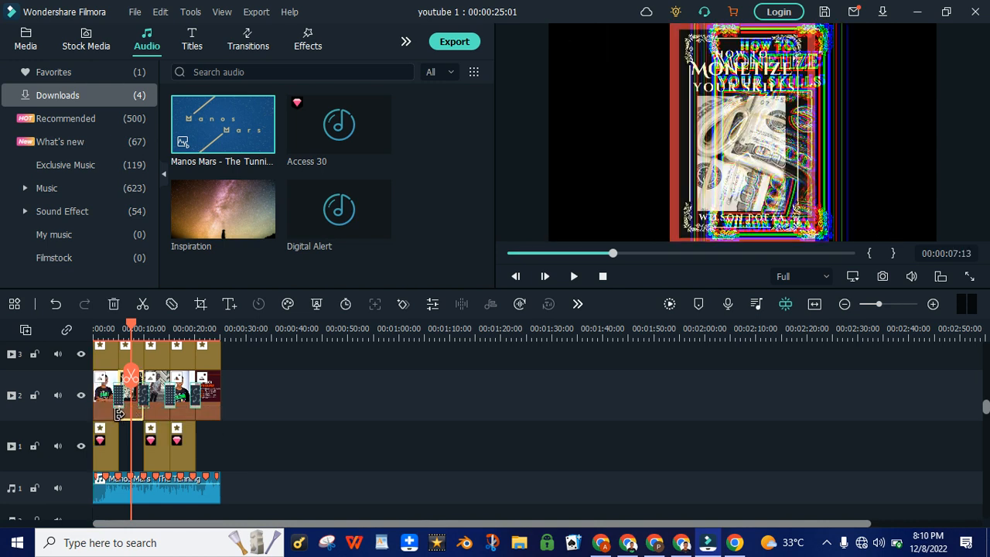
drag(120, 414, 120, 414)
drag(215, 392, 222, 412)
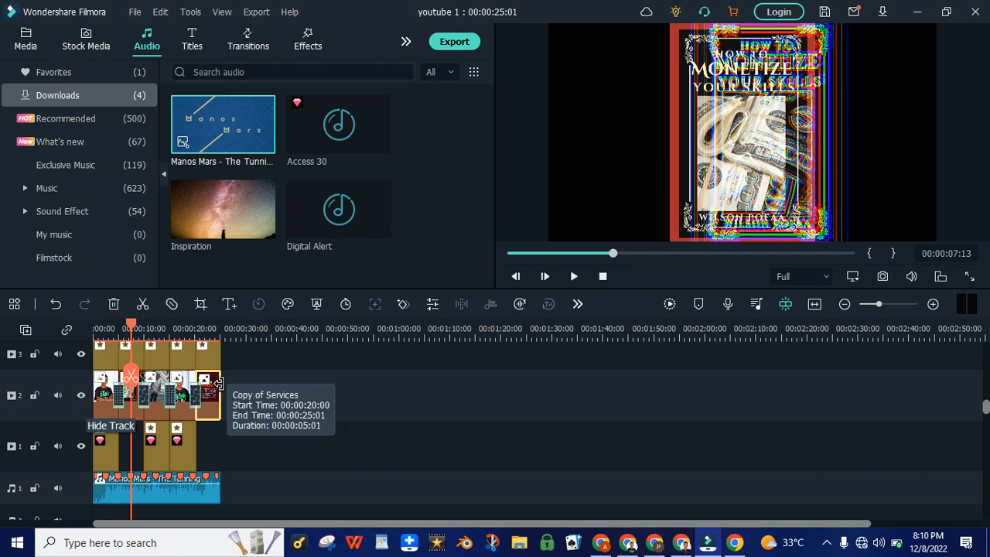
mouse_move(220, 392)
mouse_down()
mouse_move(367, 385)
mouse_move(224, 385)
mouse_move(299, 397)
mouse_move(221, 392)
mouse_up()
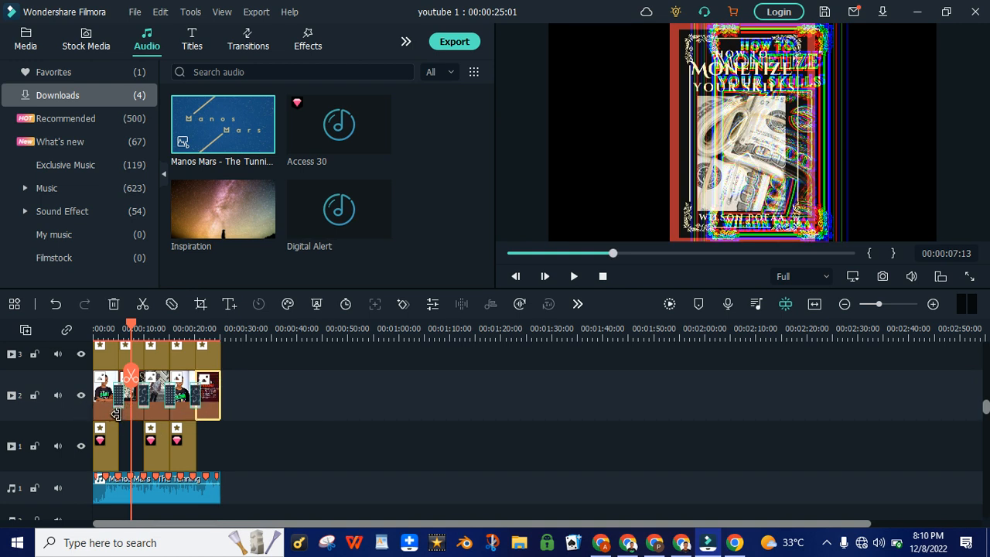
mouse_move(115, 414)
mouse_down()
mouse_move(144, 421)
mouse_move(120, 417)
mouse_up()
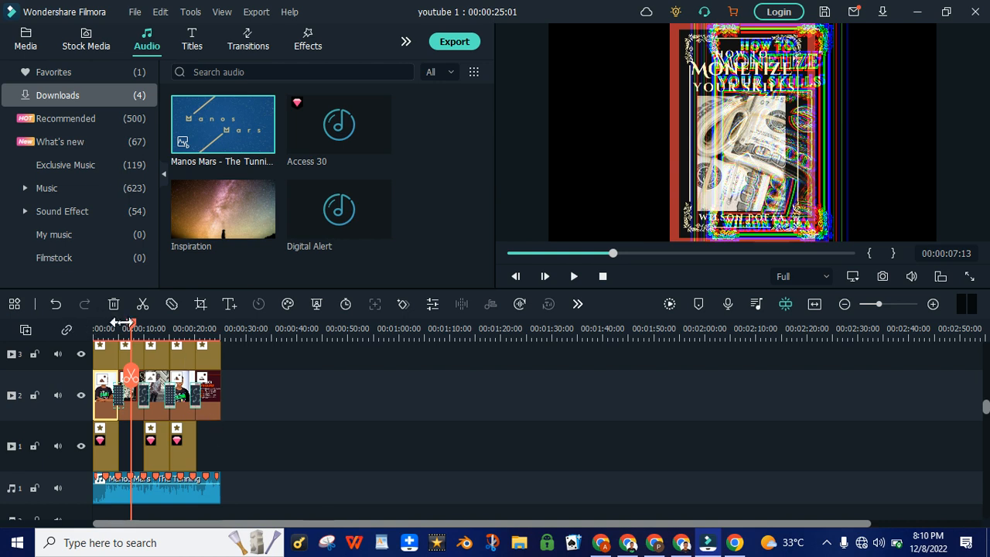
Play the whole sequence with music from the start, and move the playhead back to 00:00:23:01 within the last image
drag(133, 330, 95, 329)
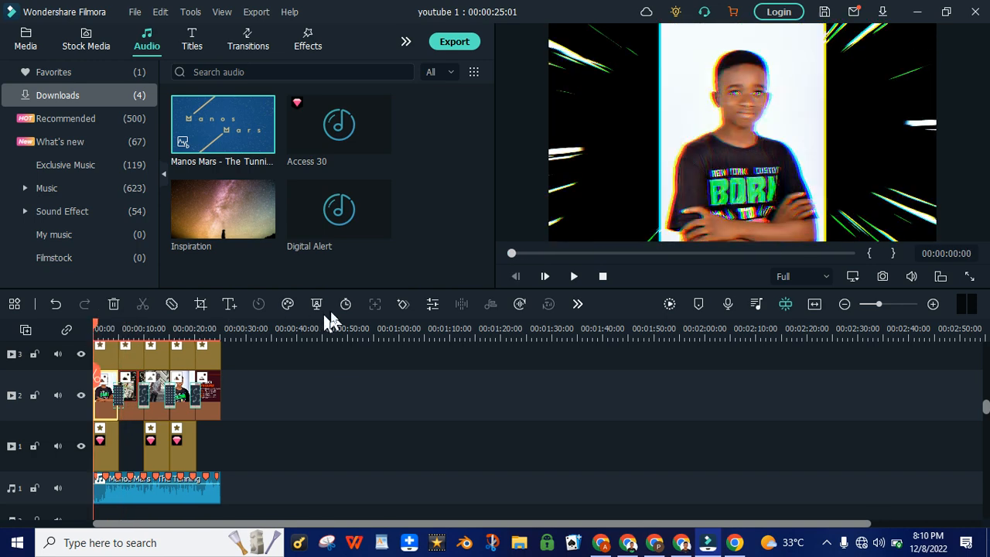
key(space)
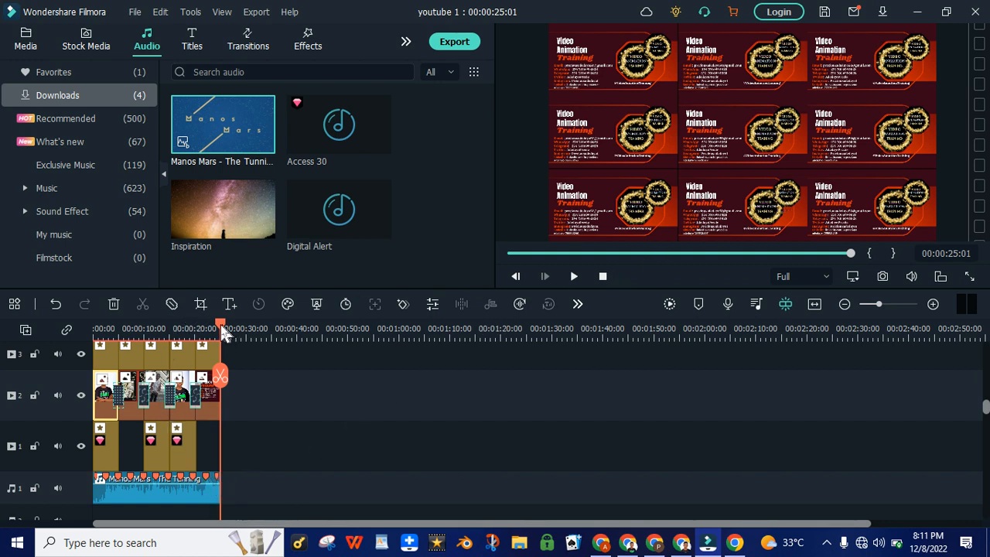
drag(221, 326, 208, 326)
key(space)
drag(222, 326, 211, 327)
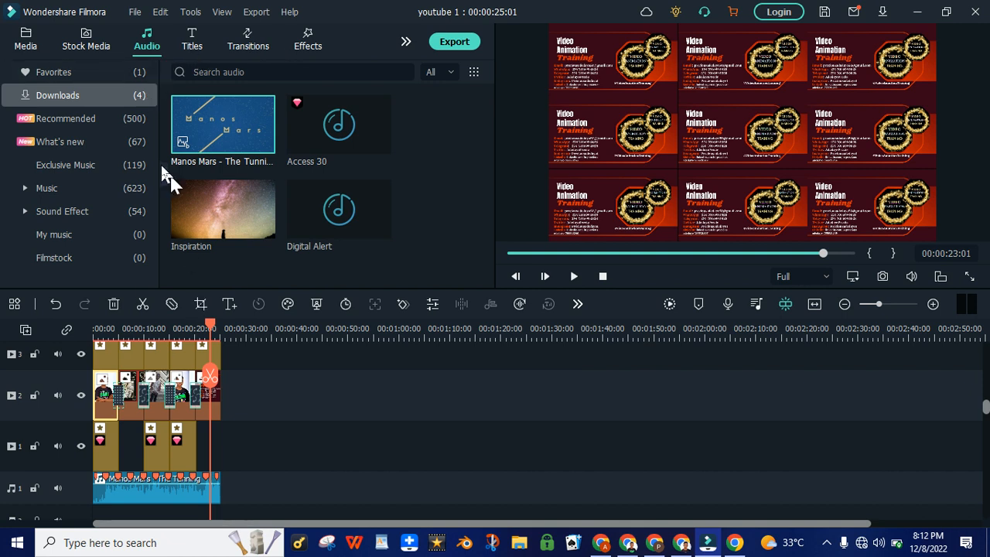
Review the available transitions, effects and audio, including the downloaded and favorite effects and the recommended transitions
click(259, 43)
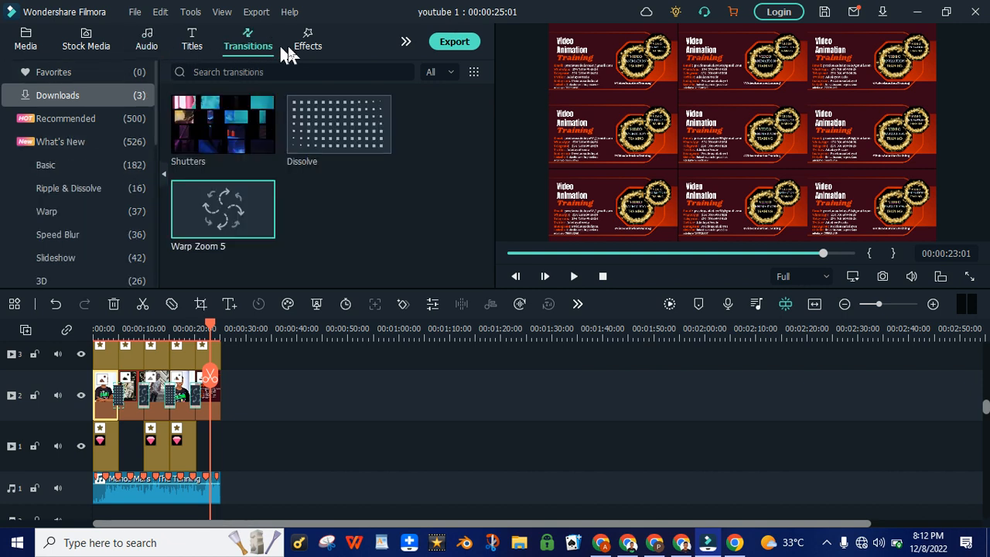
click(314, 40)
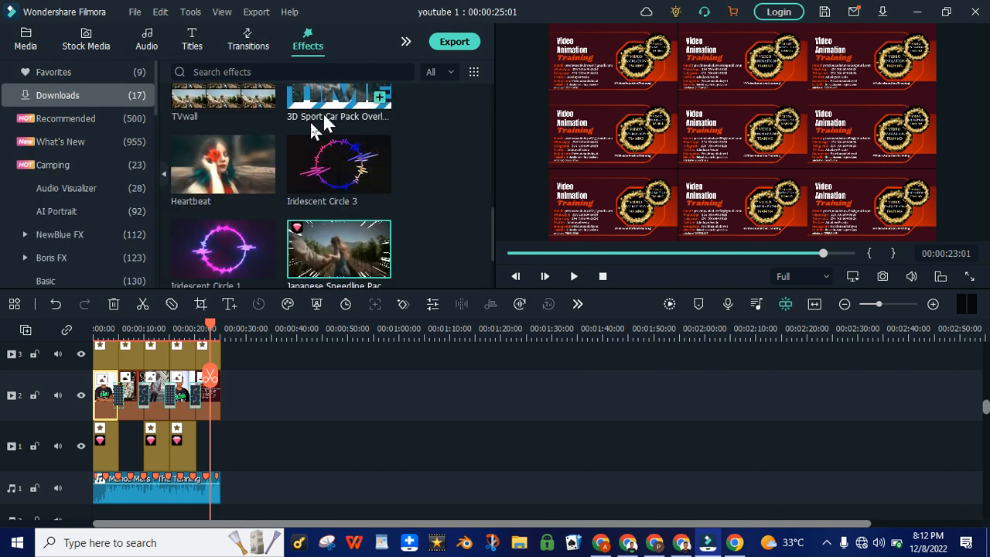
click(85, 72)
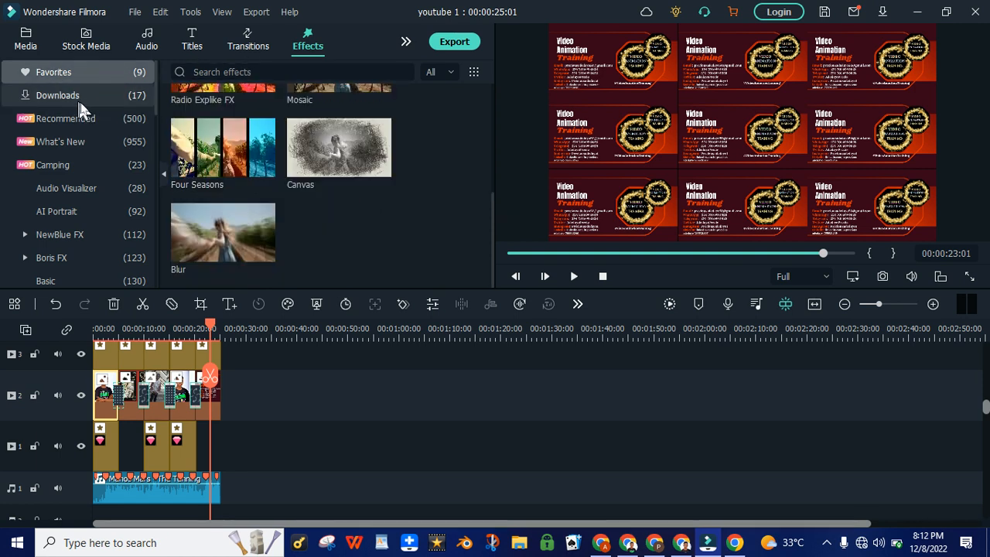
click(87, 99)
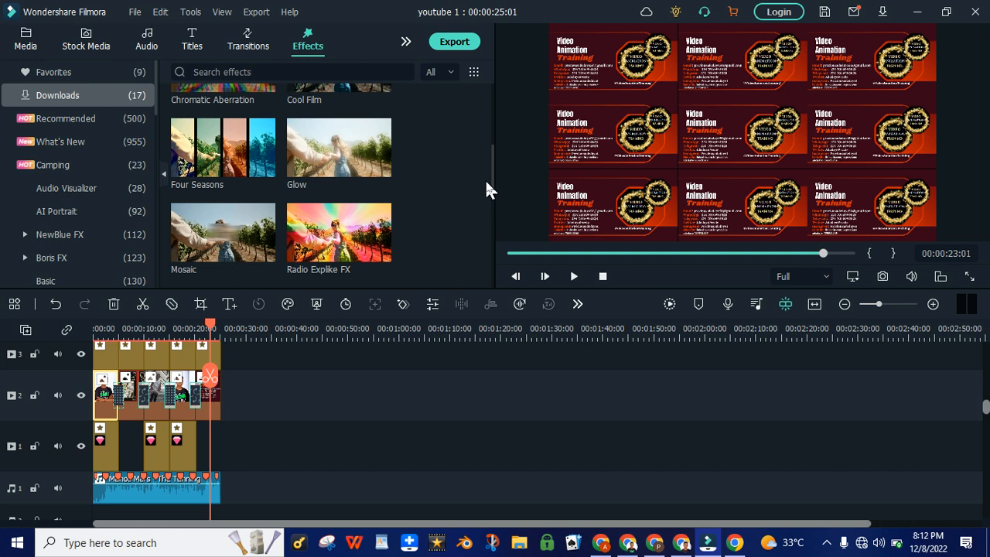
drag(493, 190, 494, 103)
click(249, 43)
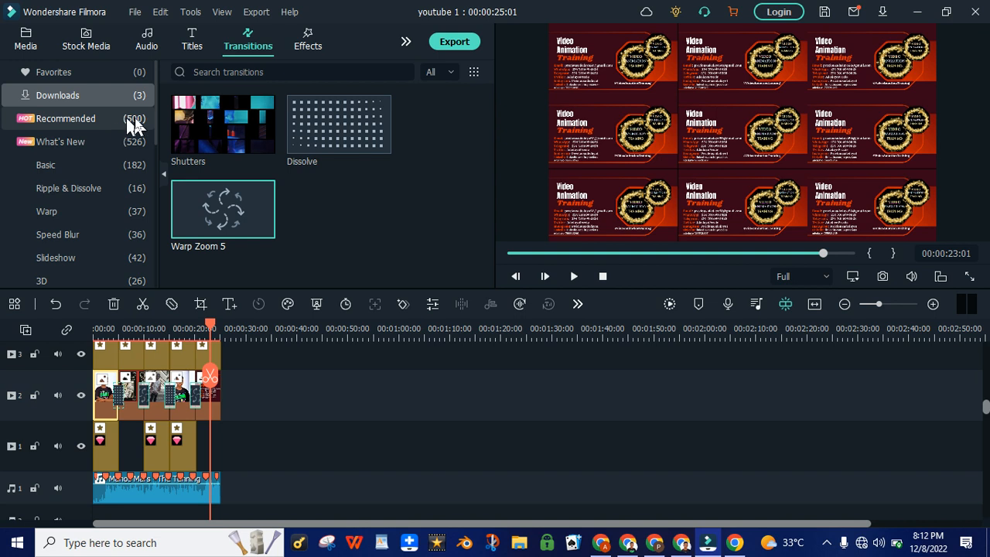
click(133, 123)
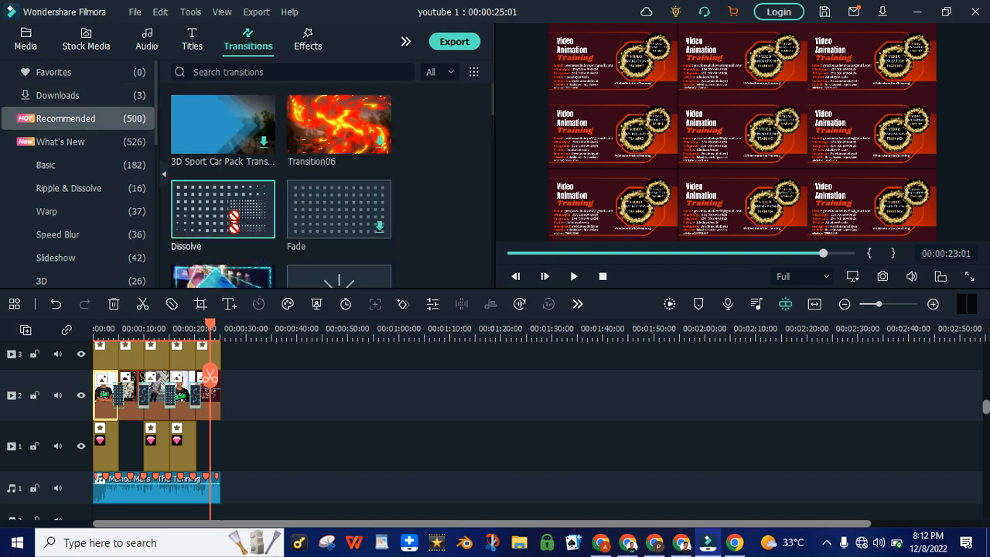
click(301, 48)
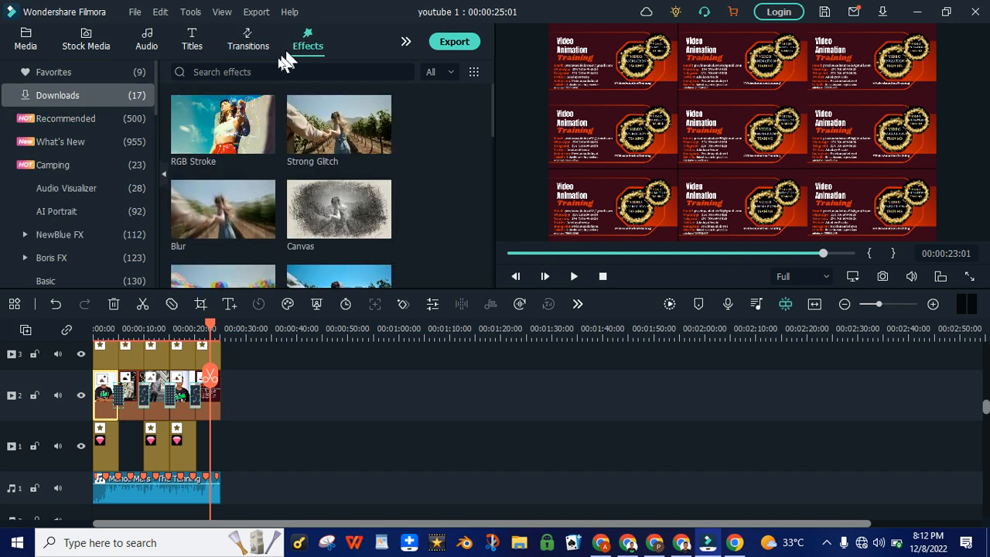
click(144, 45)
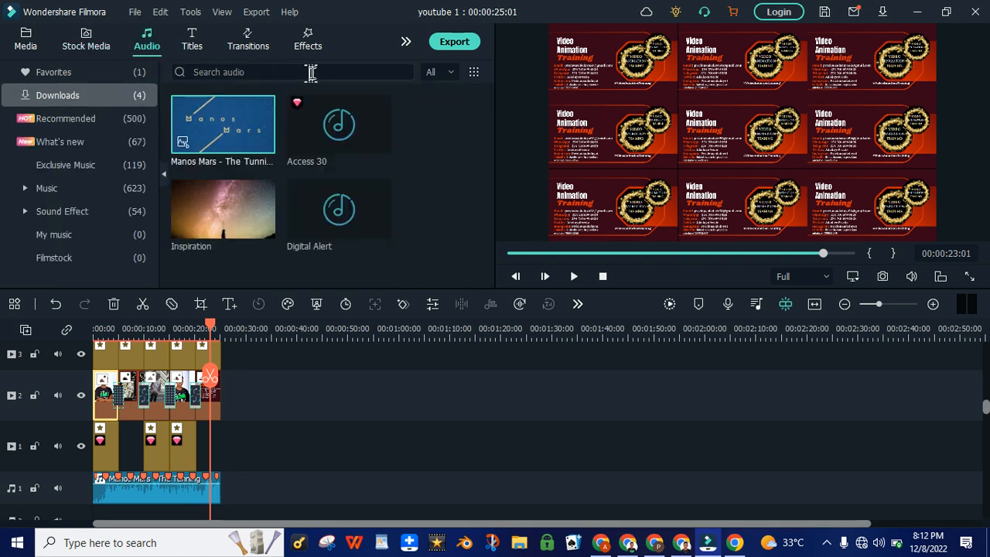
click(308, 41)
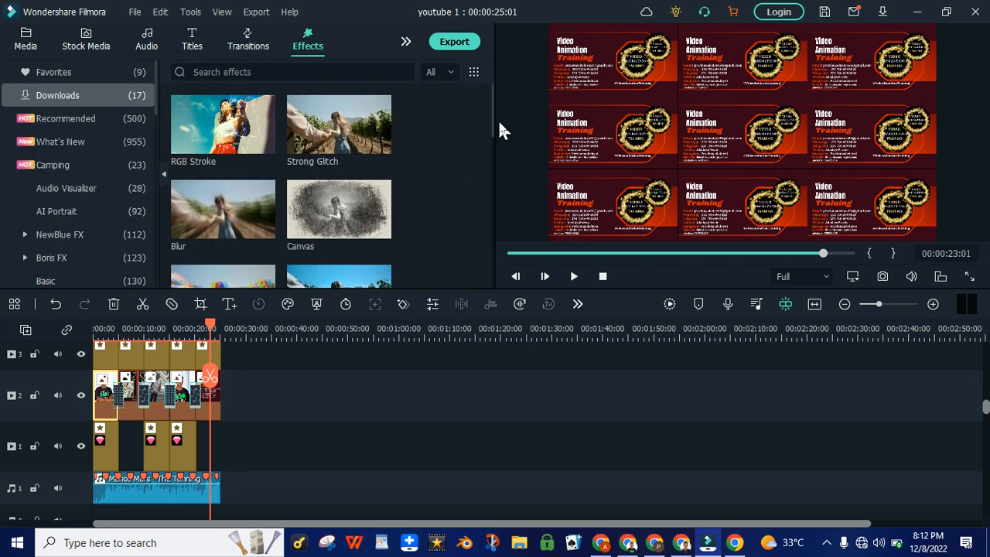
drag(493, 121, 481, 215)
scroll(466, 244, down, 4)
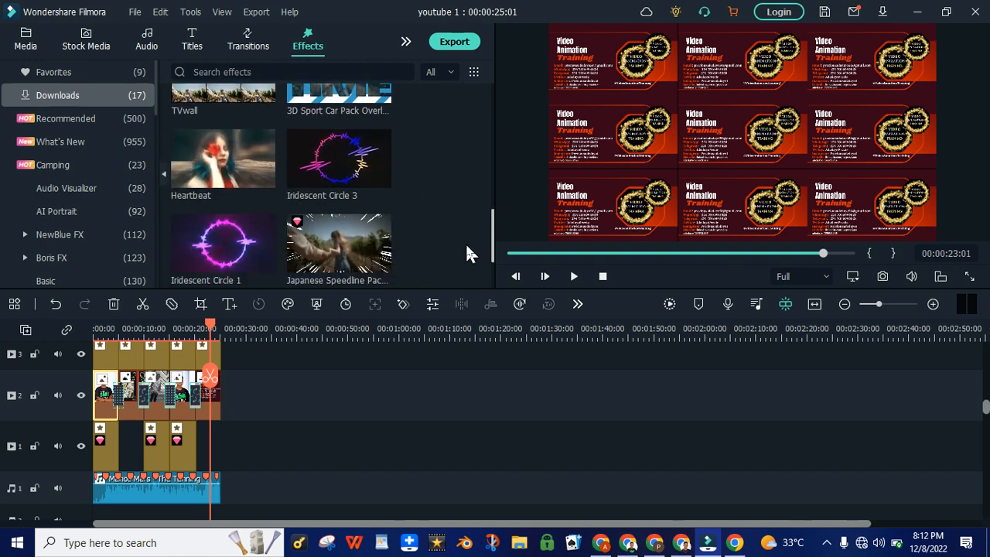
scroll(465, 199, up, 10)
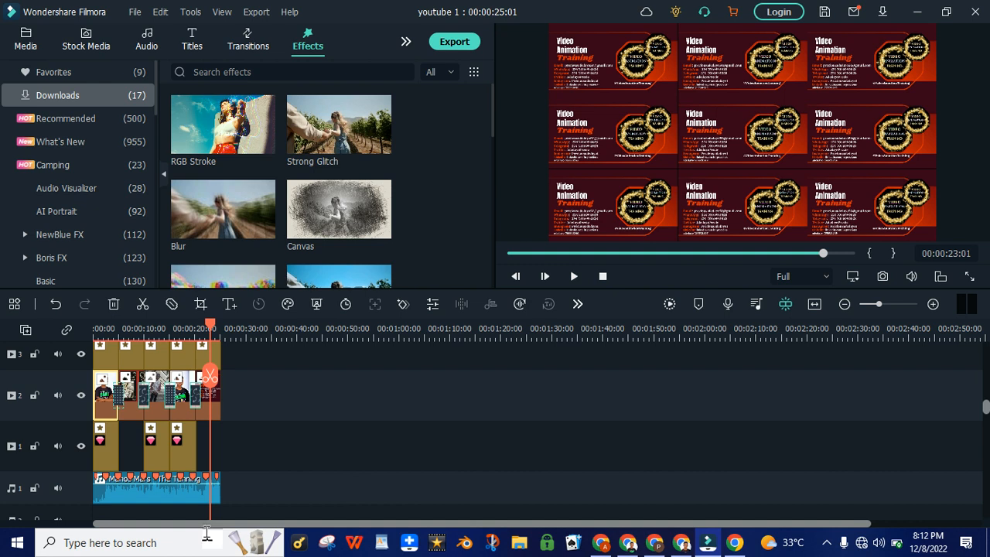
Examine the music clip's fade, pitch, equalizer and ducking settings, and close them without changing any value
click(195, 497)
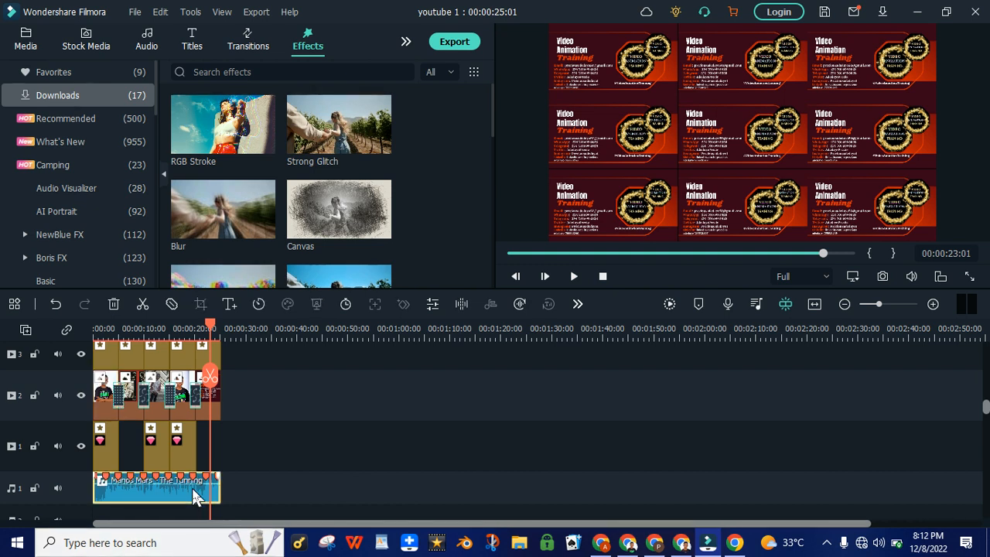
double_click(195, 497)
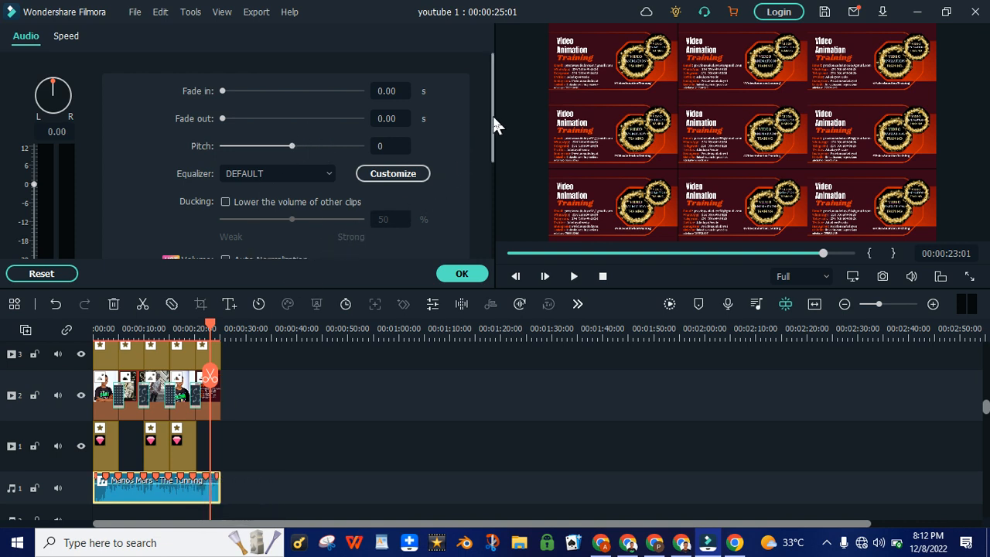
drag(493, 125, 495, 77)
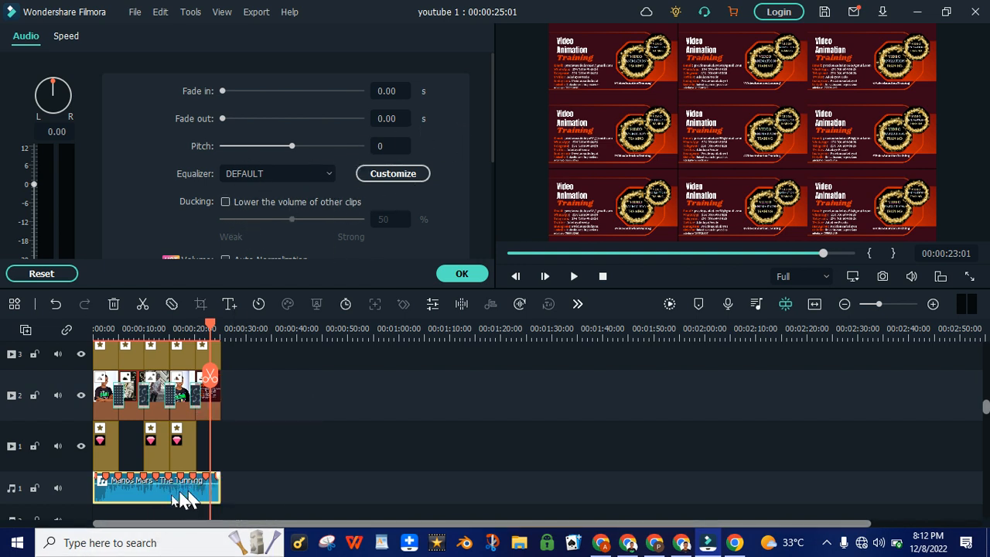
click(472, 278)
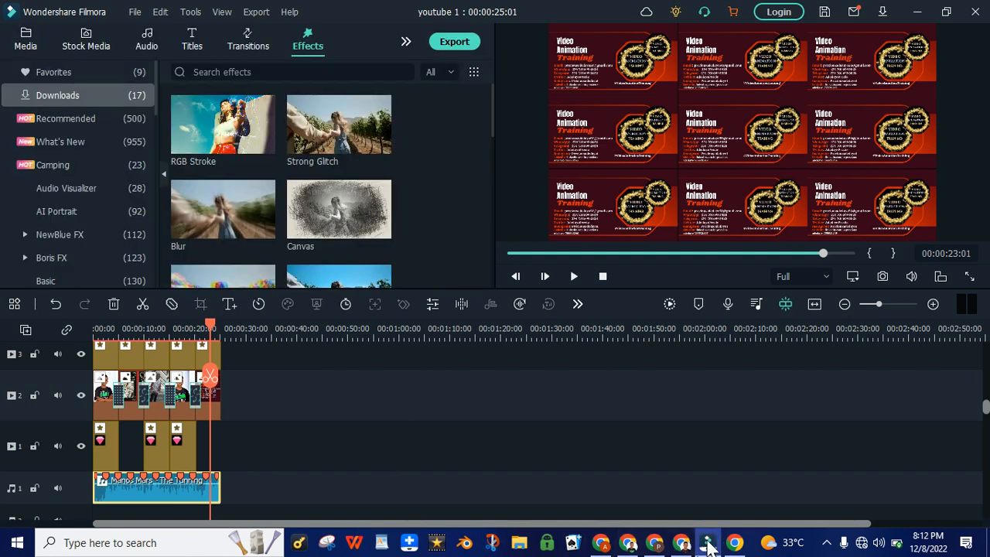